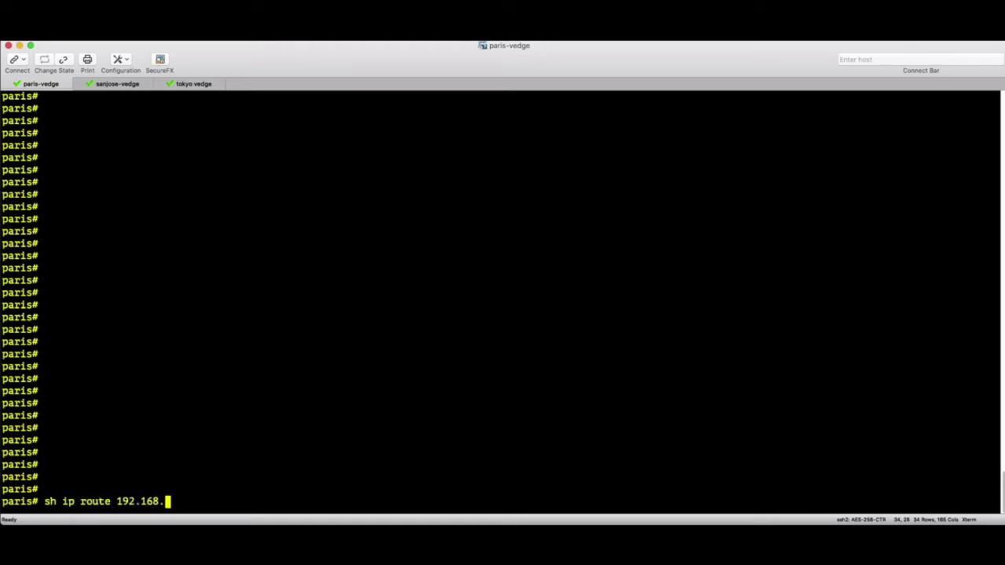
# Display the Paris vEdge's IP route to 192.168.21.100/32
pyautogui.write('70.100/32')
pyautogui.press('BackSpace')
pyautogui.press('BackSpace')
pyautogui.press('BackSpace')
pyautogui.press('BackSpace')
pyautogui.press('BackSpace')
pyautogui.press('BackSpace')
pyautogui.press('BackSpace')
pyautogui.press('BackSpace')
pyautogui.press('BackSpace')
pyautogui.write('21.100/32')
pyautogui.press('Return')
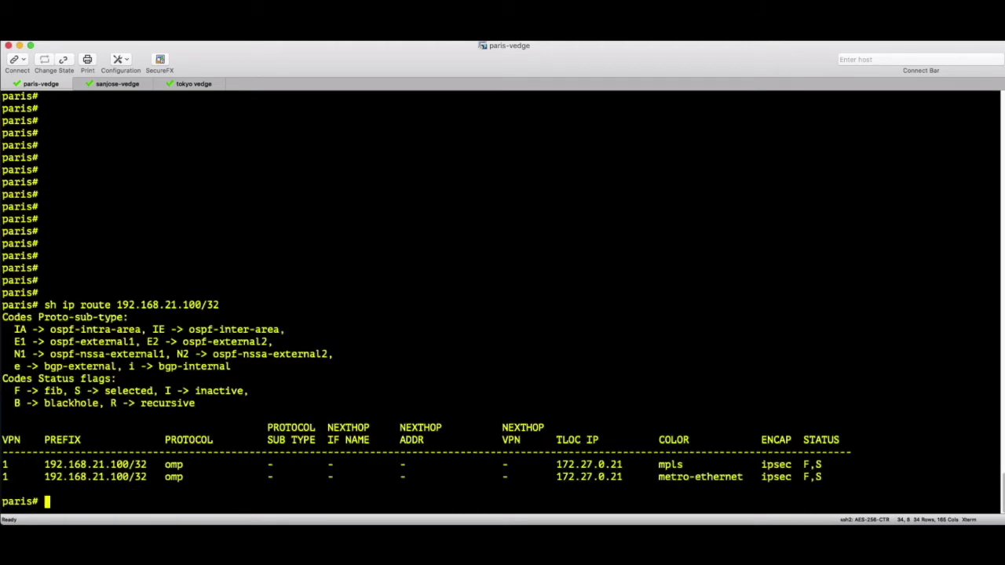
# Circle the mpls and metro-ethernet colors, sketch a router feeding two clouds linked to them by arrows, and clear the annotations
pyautogui.moveTo(731, 488)
pyautogui.mouseDown()
pyautogui.moveTo(639, 483)
pyautogui.moveTo(713, 471)
pyautogui.moveTo(744, 482)
pyautogui.mouseUp()
pyautogui.moveTo(657, 463)
pyautogui.mouseDown()
pyautogui.moveTo(667, 457)
pyautogui.moveTo(681, 469)
pyautogui.moveTo(649, 468)
pyautogui.mouseUp()
pyautogui.moveTo(386, 265)
pyautogui.mouseDown()
pyautogui.moveTo(448, 290)
pyautogui.moveTo(375, 281)
pyautogui.moveTo(376, 270)
pyautogui.mouseUp()
pyautogui.moveTo(437, 260); pyautogui.dragTo(535, 220)
pyautogui.moveTo(457, 286)
pyautogui.mouseDown()
pyautogui.moveTo(523, 271)
pyautogui.moveTo(603, 277)
pyautogui.moveTo(518, 277)
pyautogui.mouseUp()
pyautogui.moveTo(526, 216)
pyautogui.mouseDown()
pyautogui.moveTo(599, 200)
pyautogui.moveTo(525, 223)
pyautogui.mouseUp()
pyautogui.moveTo(449, 232); pyautogui.dragTo(493, 222)
pyautogui.moveTo(474, 302); pyautogui.dragTo(507, 301)
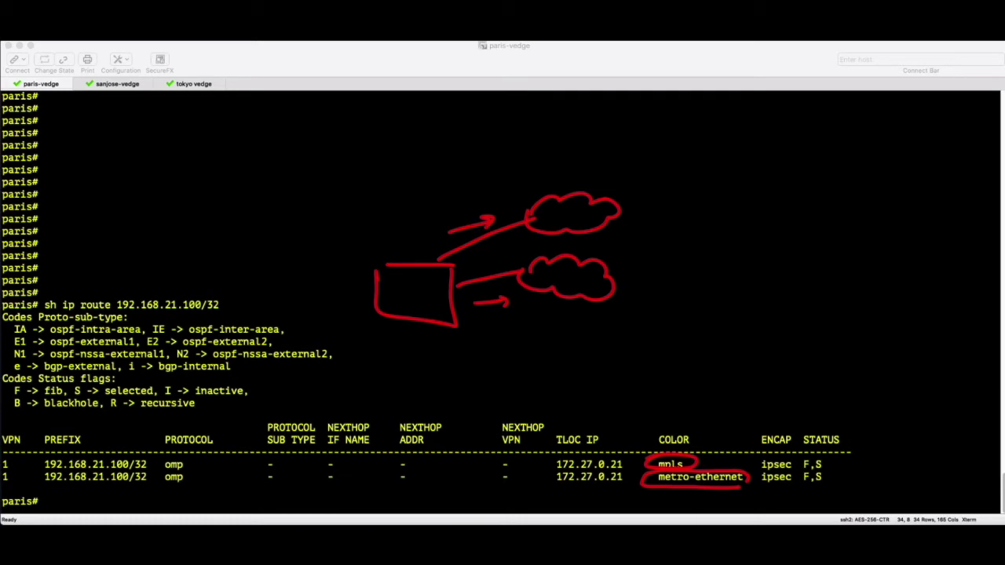
pyautogui.moveTo(599, 285)
pyautogui.mouseDown()
pyautogui.moveTo(683, 390)
pyautogui.moveTo(677, 416)
pyautogui.mouseUp()
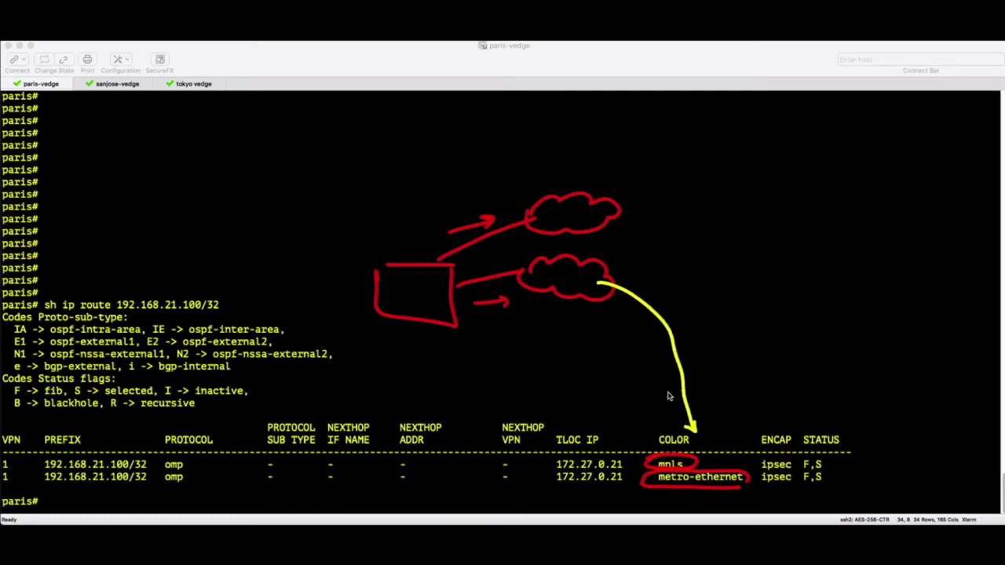
pyautogui.moveTo(610, 223)
pyautogui.mouseDown()
pyautogui.moveTo(712, 392)
pyautogui.moveTo(715, 459)
pyautogui.moveTo(705, 437)
pyautogui.mouseUp()
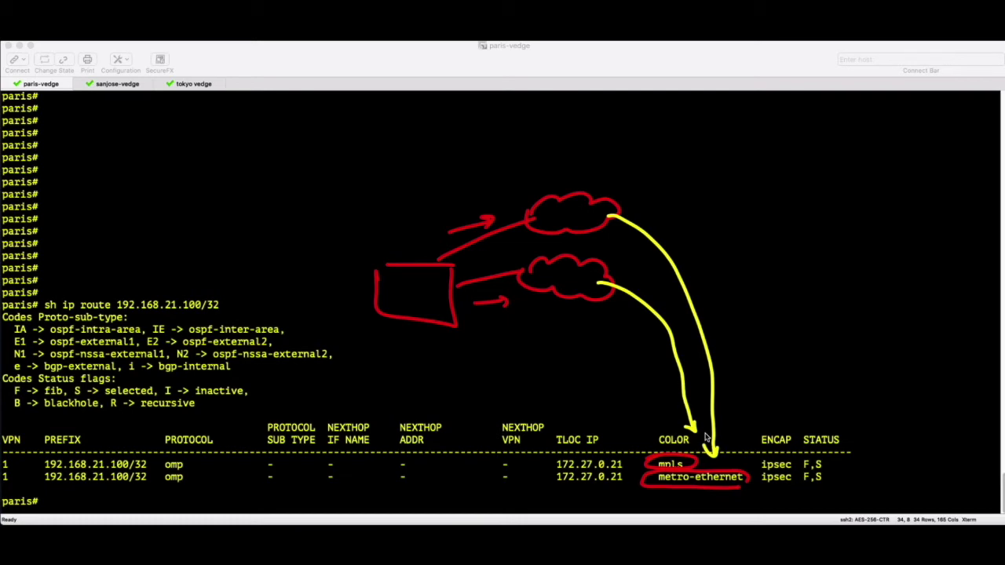
pyautogui.press('Escape')
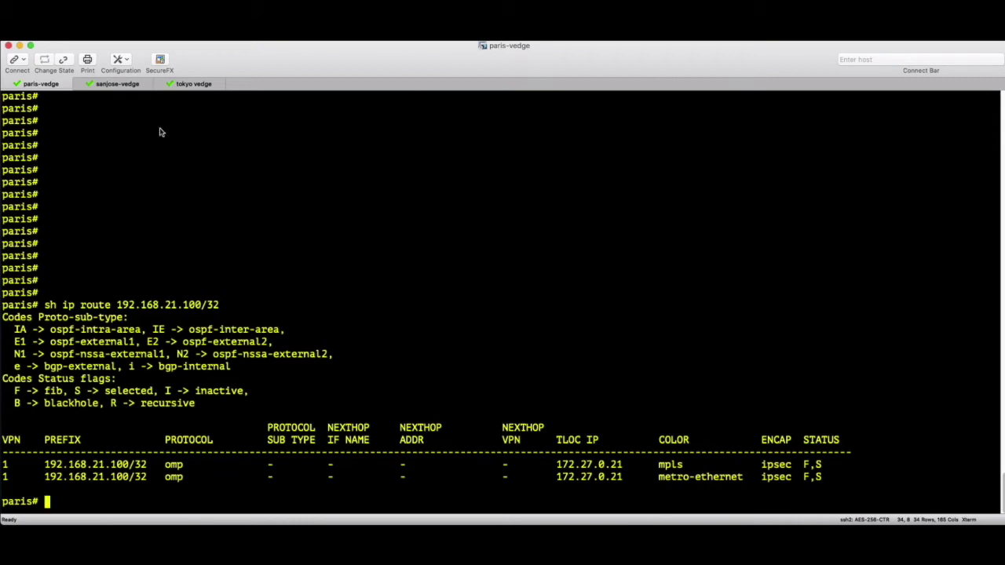
# On the San Jose vEdge, display the IP route to 192.168.70.100/32 and highlight its mpls and metro-ethernet entries
pyautogui.click(127, 86)
pyautogui.write('sh')
pyautogui.press('BackSpace')
pyautogui.press('BackSpace')
pyautogui.write('ip route ')
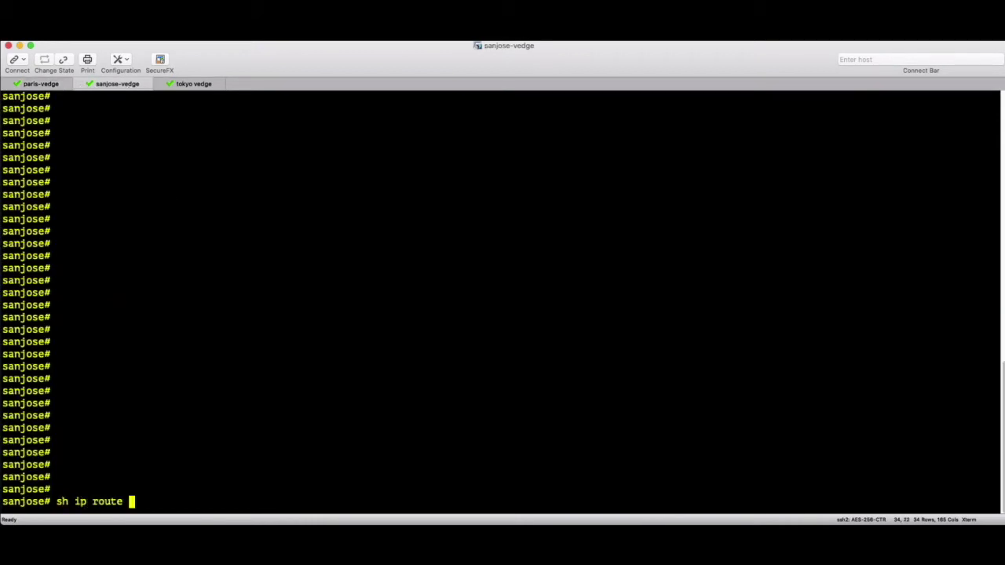
pyautogui.write('192.168.70')
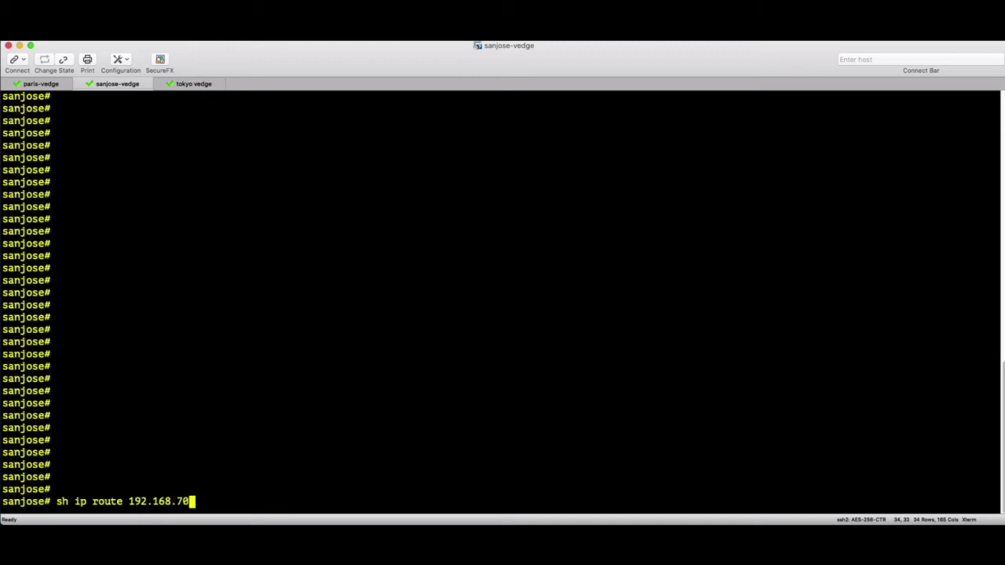
pyautogui.write('.100/32')
pyautogui.press('Return')
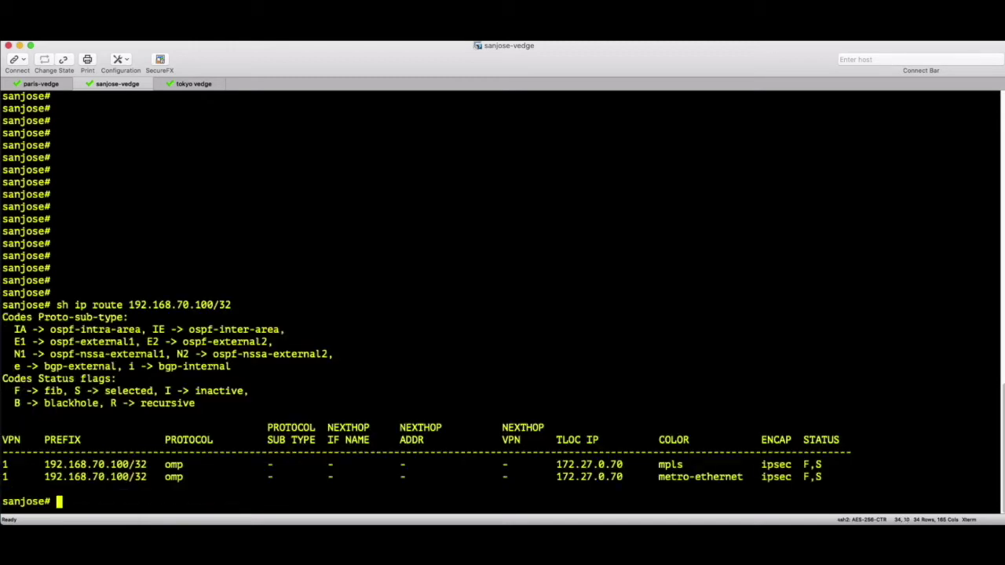
pyautogui.moveTo(635, 462); pyautogui.dragTo(746, 498)
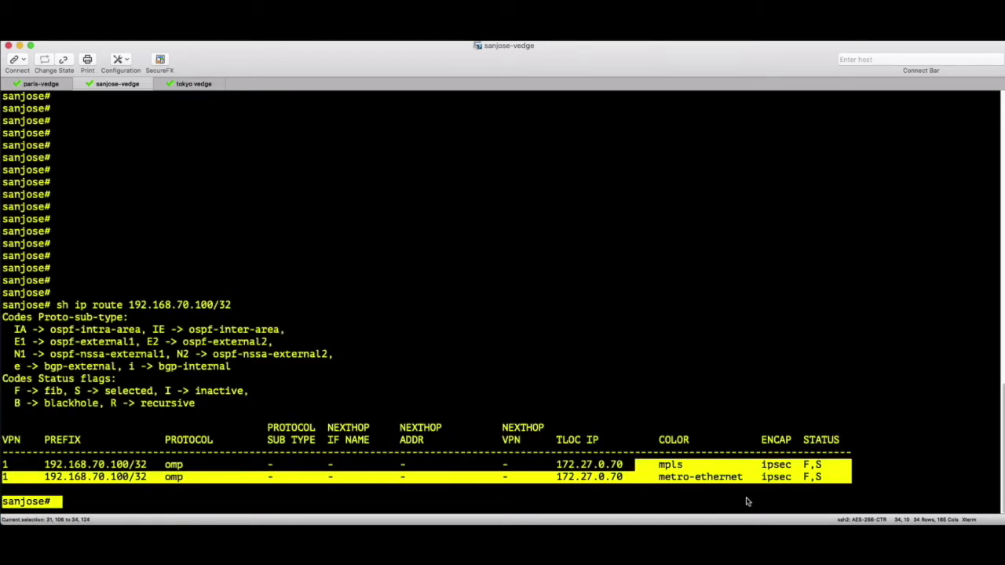
pyautogui.click(542, 491)
pyautogui.press('Return')
pyautogui.press('Return')
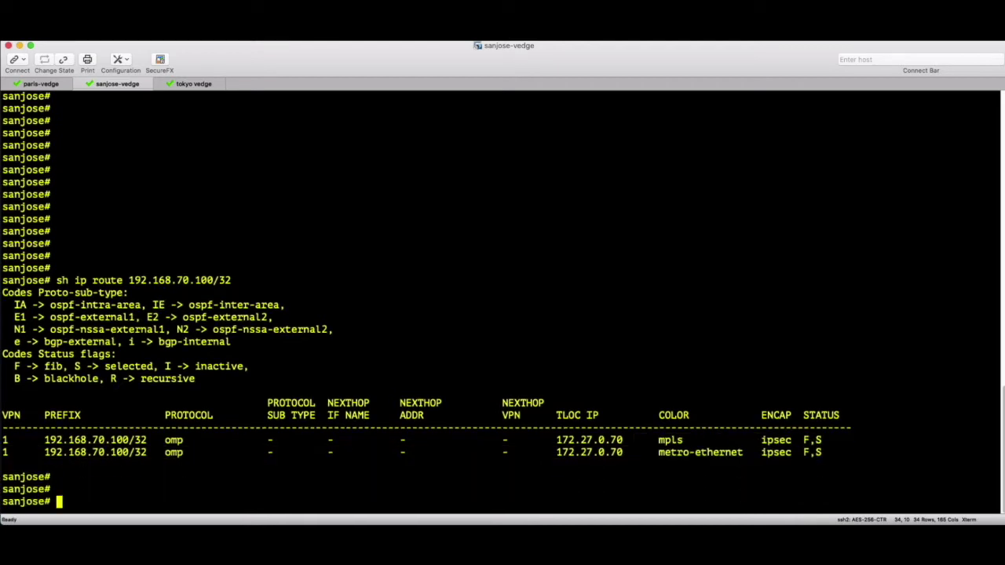
# On the Tokyo vEdge, display the IP route to 192.168.70.100/32
pyautogui.click(210, 84)
pyautogui.write('sh')
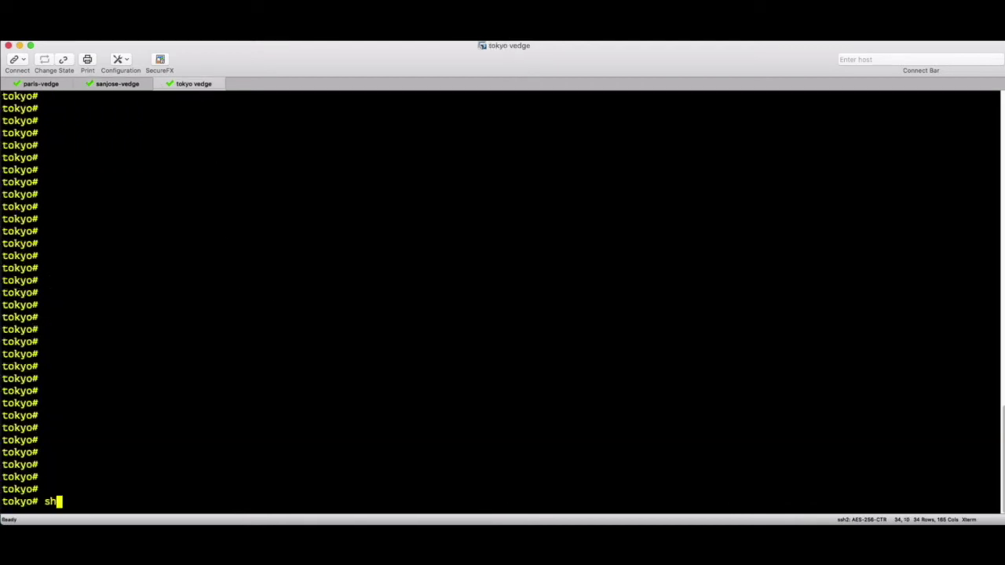
pyautogui.write(' ip route 192.1')
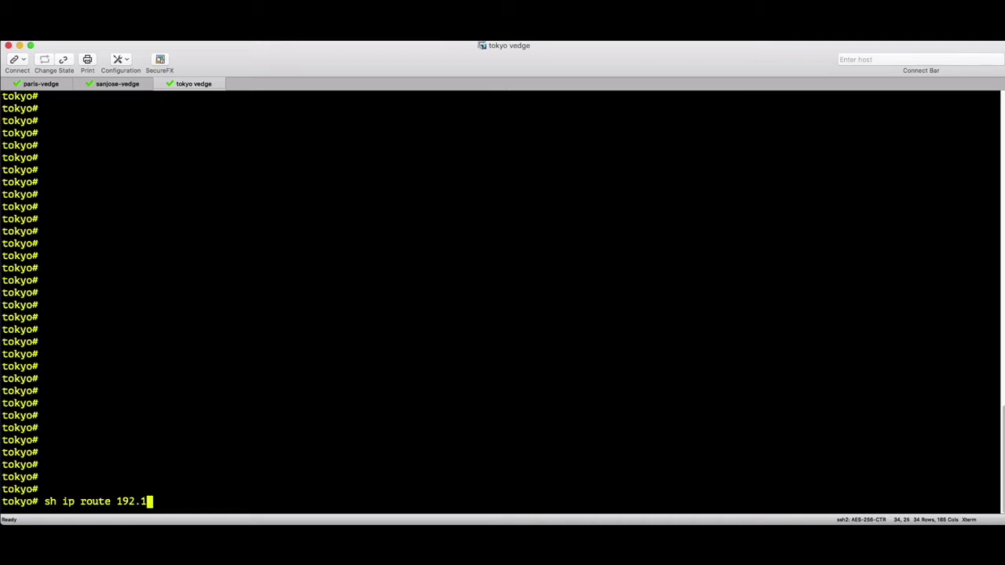
pyautogui.write('68.11.100')
pyautogui.press('BackSpace')
pyautogui.press('BackSpace')
pyautogui.press('BackSpace')
pyautogui.press('BackSpace')
pyautogui.write('70.10/0/32')
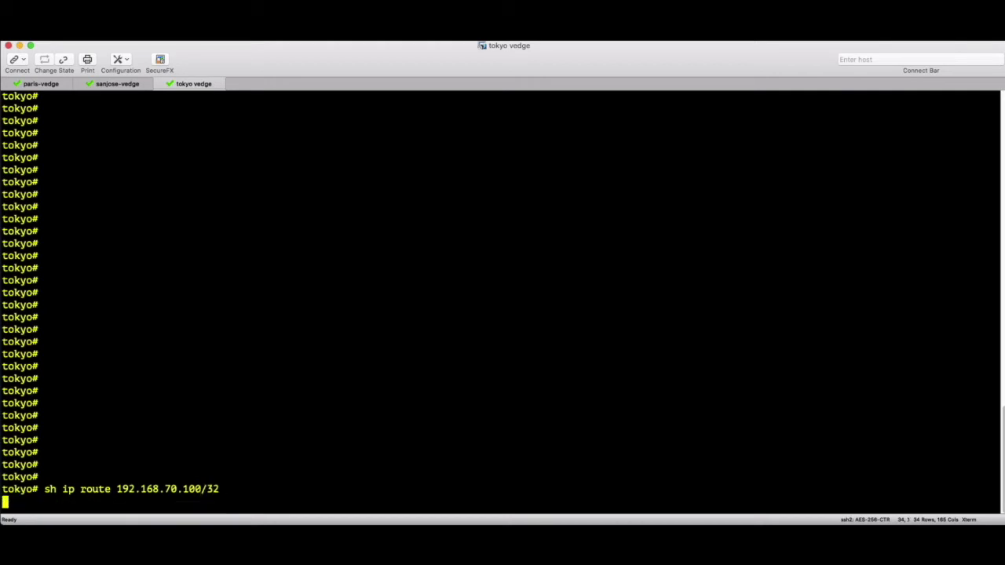
pyautogui.press('Return')
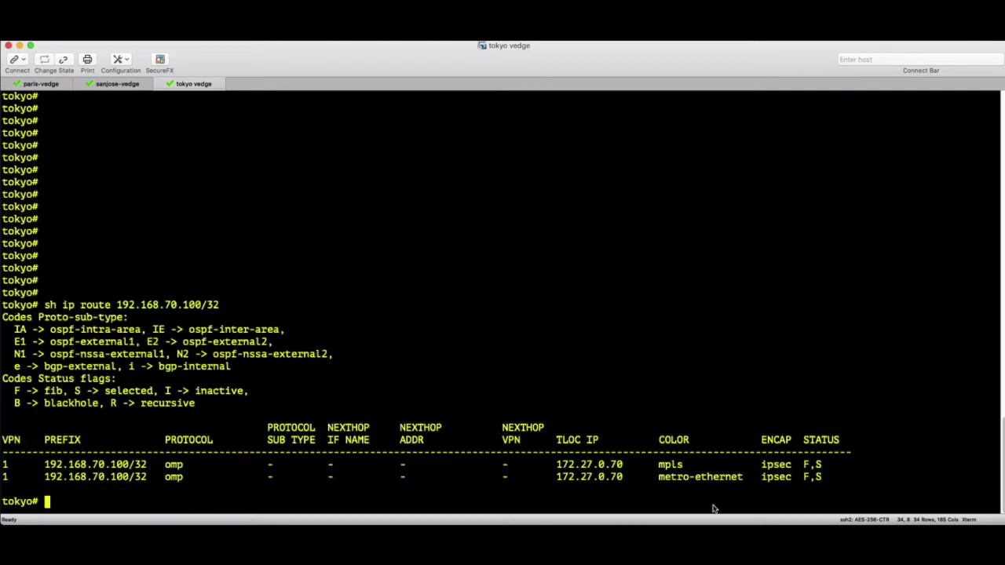
# Highlight the mpls and metro-ethernet colors in Tokyo's route output and add three blank prompt lines below it
pyautogui.moveTo(662, 464); pyautogui.dragTo(696, 476)
pyautogui.click(438, 416)
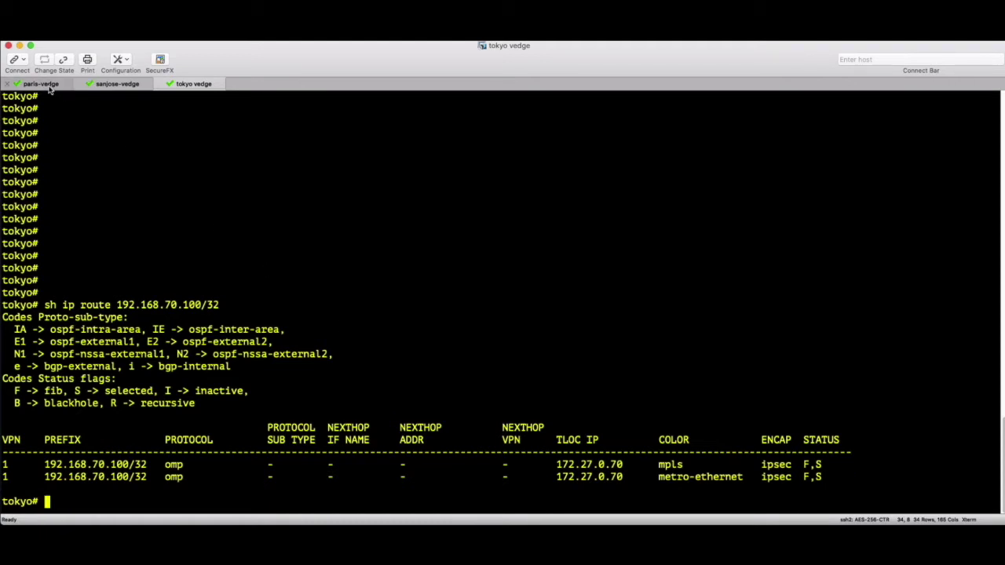
pyautogui.press('Return')
pyautogui.press('Return')
pyautogui.press('Return')
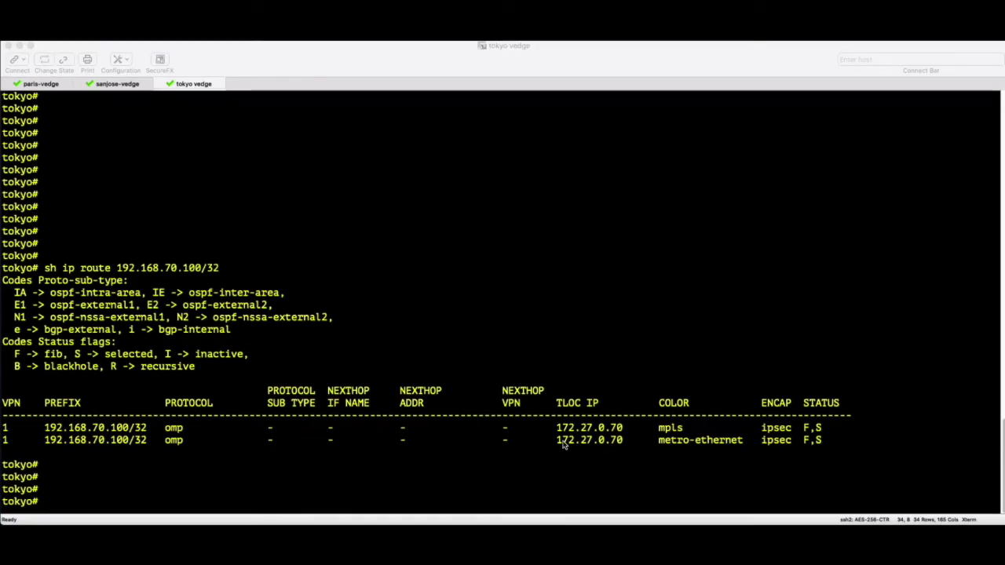
# Underline the 192.168.70.100/32 prefix and annotate mpls as "Priority 2" and metro-ethernet as "Priority 1"
pyautogui.moveTo(133, 449); pyautogui.dragTo(59, 459)
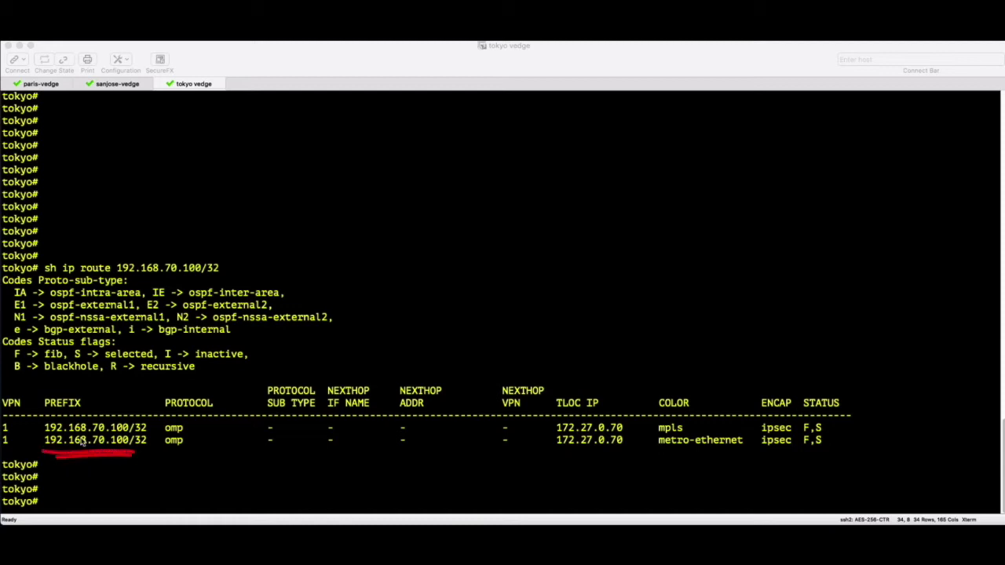
pyautogui.moveTo(653, 425)
pyautogui.mouseDown()
pyautogui.moveTo(681, 430)
pyautogui.moveTo(583, 357)
pyautogui.mouseUp()
pyautogui.moveTo(541, 322)
pyautogui.mouseDown()
pyautogui.moveTo(547, 314)
pyautogui.moveTo(584, 345)
pyautogui.moveTo(605, 335)
pyautogui.moveTo(615, 350)
pyautogui.moveTo(595, 369)
pyautogui.mouseUp()
pyautogui.moveTo(738, 452)
pyautogui.mouseDown()
pyautogui.moveTo(642, 446)
pyautogui.moveTo(704, 463)
pyautogui.mouseUp()
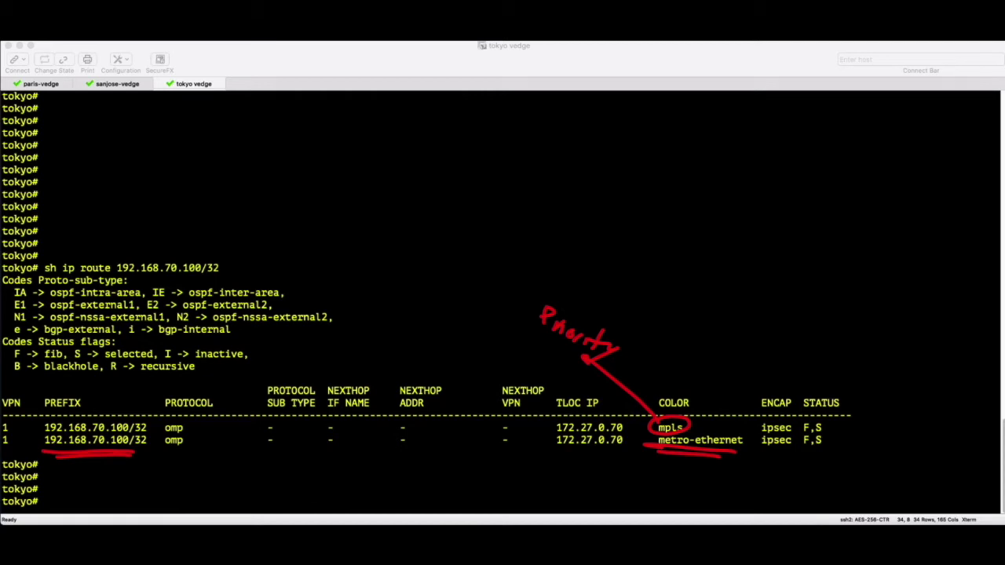
pyautogui.moveTo(618, 353); pyautogui.dragTo(633, 369)
pyautogui.moveTo(613, 457)
pyautogui.mouseDown()
pyautogui.moveTo(636, 471)
pyautogui.moveTo(696, 478)
pyautogui.moveTo(699, 488)
pyautogui.mouseUp()
pyautogui.moveTo(710, 494); pyautogui.dragTo(598, 489)
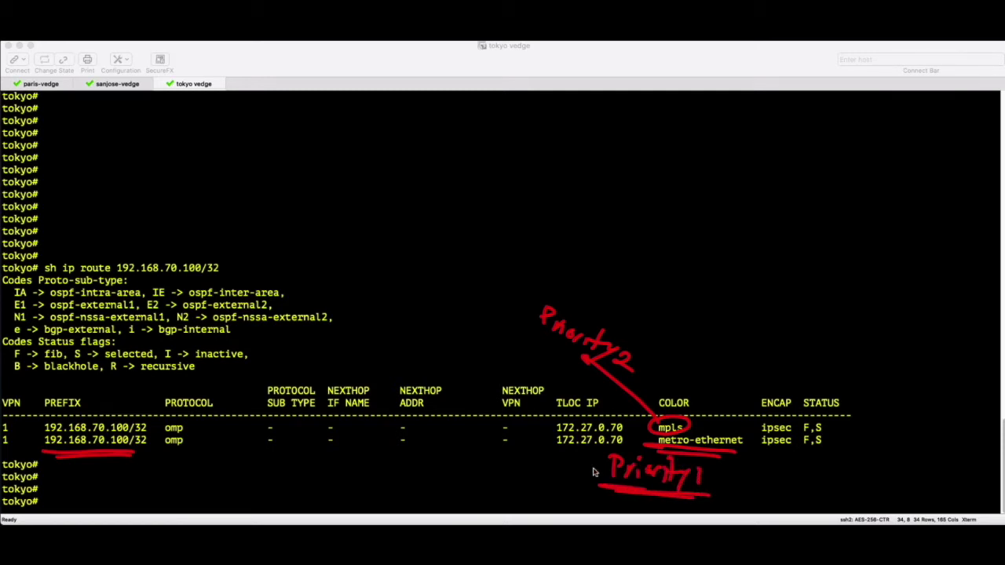
# Sketch a box labelled "Tokyo" above the route output with an arrow marked "I" leading to "Metro"
pyautogui.moveTo(291, 187); pyautogui.dragTo(292, 207)
pyautogui.moveTo(270, 185)
pyautogui.mouseDown()
pyautogui.moveTo(313, 183)
pyautogui.moveTo(323, 209)
pyautogui.mouseUp()
pyautogui.moveTo(336, 196)
pyautogui.mouseDown()
pyautogui.moveTo(326, 205)
pyautogui.moveTo(369, 224)
pyautogui.mouseUp()
pyautogui.moveTo(273, 154)
pyautogui.mouseDown()
pyautogui.moveTo(361, 247)
pyautogui.moveTo(265, 154)
pyautogui.mouseUp()
pyautogui.moveTo(407, 187); pyautogui.dragTo(527, 183)
pyautogui.moveTo(454, 151); pyautogui.dragTo(453, 168)
pyautogui.moveTo(436, 168); pyautogui.dragTo(470, 166)
pyautogui.moveTo(468, 147); pyautogui.dragTo(437, 149)
pyautogui.moveTo(550, 180)
pyautogui.mouseDown()
pyautogui.moveTo(570, 167)
pyautogui.moveTo(609, 168)
pyautogui.moveTo(618, 187)
pyautogui.moveTo(643, 188)
pyautogui.mouseUp()
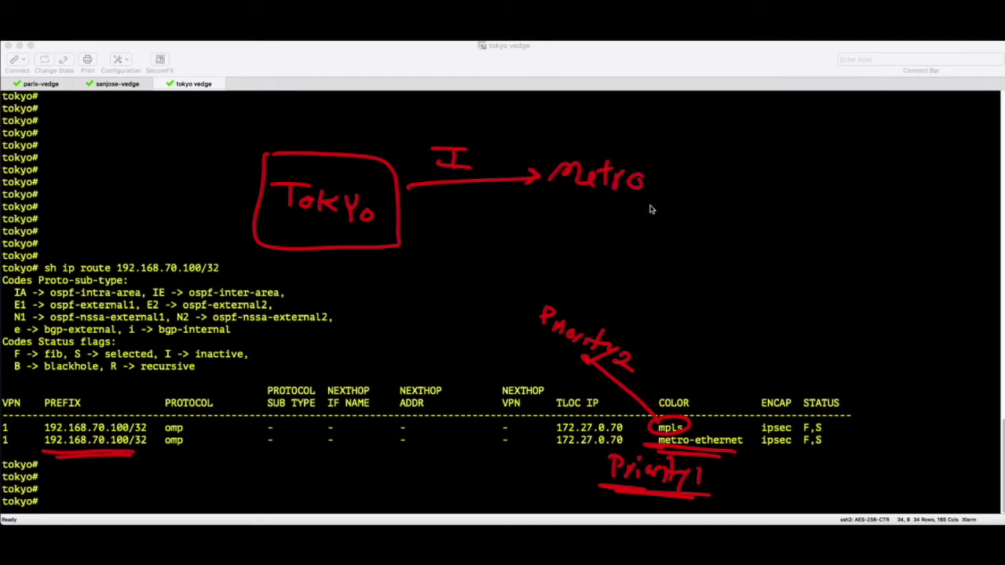
# Add a second arrow from the Tokyo box, marked "II" and leading to "MPLS"
pyautogui.moveTo(402, 228); pyautogui.dragTo(522, 245)
pyautogui.moveTo(512, 239); pyautogui.dragTo(523, 249)
pyautogui.moveTo(464, 205); pyautogui.dragTo(464, 228)
pyautogui.moveTo(455, 204); pyautogui.dragTo(455, 225)
pyautogui.moveTo(444, 229)
pyautogui.mouseDown()
pyautogui.moveTo(475, 233)
pyautogui.moveTo(473, 206)
pyautogui.mouseUp()
pyautogui.moveTo(534, 265)
pyautogui.mouseDown()
pyautogui.moveTo(584, 250)
pyautogui.moveTo(593, 264)
pyautogui.mouseUp()
pyautogui.moveTo(614, 248); pyautogui.dragTo(603, 270)
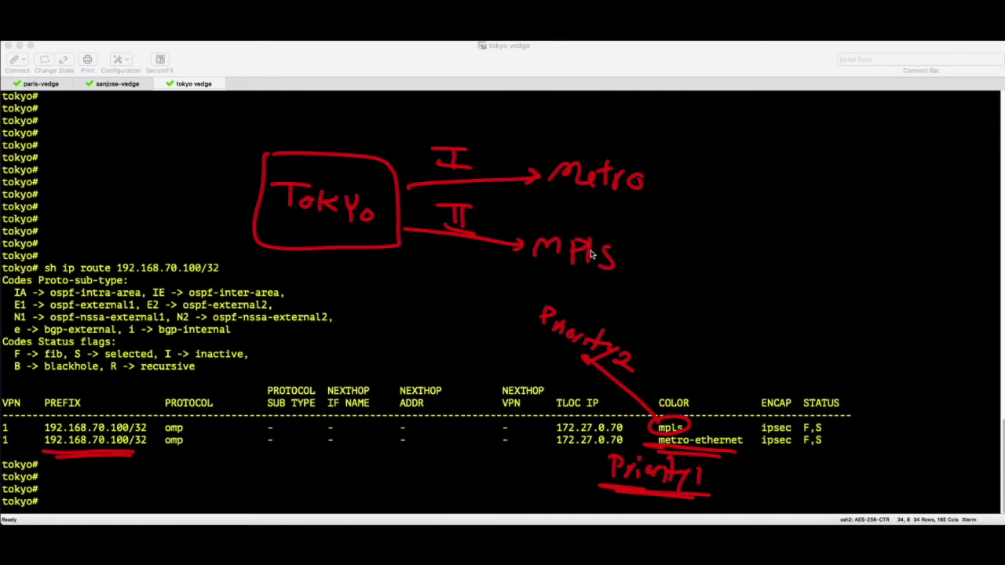
# Handwrite the notes "Using Carrier Command", MPLS to Carrier1 and Metro to Carrier2, and bring up the Paris vEdge session
pyautogui.moveTo(674, 208); pyautogui.dragTo(763, 224)
pyautogui.moveTo(674, 237); pyautogui.dragTo(760, 234)
pyautogui.moveTo(758, 210); pyautogui.dragTo(760, 245)
pyautogui.moveTo(807, 212)
pyautogui.mouseDown()
pyautogui.moveTo(809, 247)
pyautogui.moveTo(823, 225)
pyautogui.mouseUp()
pyautogui.moveTo(829, 209)
pyautogui.mouseDown()
pyautogui.moveTo(830, 235)
pyautogui.moveTo(854, 229)
pyautogui.mouseUp()
pyautogui.moveTo(864, 228)
pyautogui.mouseDown()
pyautogui.moveTo(864, 248)
pyautogui.moveTo(840, 275)
pyautogui.mouseUp()
pyautogui.moveTo(846, 261)
pyautogui.mouseDown()
pyautogui.moveTo(848, 279)
pyautogui.moveTo(858, 280)
pyautogui.mouseUp()
pyautogui.moveTo(838, 272)
pyautogui.mouseDown()
pyautogui.moveTo(867, 275)
pyautogui.moveTo(876, 288)
pyautogui.moveTo(881, 275)
pyautogui.moveTo(890, 298)
pyautogui.moveTo(915, 303)
pyautogui.mouseUp()
pyautogui.moveTo(928, 275)
pyautogui.mouseDown()
pyautogui.moveTo(920, 309)
pyautogui.moveTo(941, 314)
pyautogui.mouseUp()
pyautogui.moveTo(949, 357)
pyautogui.mouseDown()
pyautogui.moveTo(779, 276)
pyautogui.moveTo(930, 363)
pyautogui.mouseUp()
pyautogui.moveTo(827, 336)
pyautogui.mouseDown()
pyautogui.moveTo(820, 358)
pyautogui.moveTo(885, 380)
pyautogui.moveTo(793, 355)
pyautogui.mouseUp()
pyautogui.moveTo(882, 400); pyautogui.dragTo(812, 376)
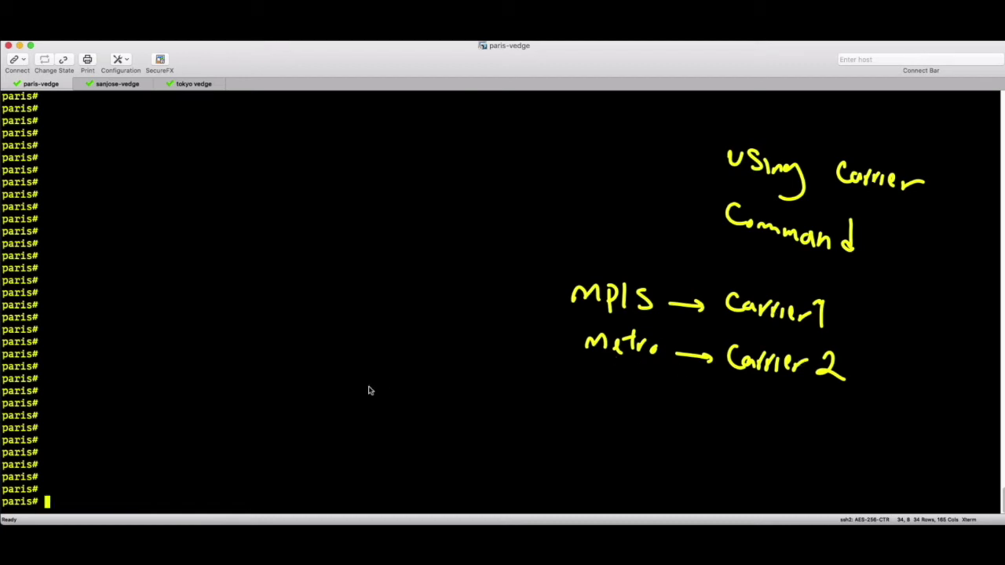
# List the Paris vEdge's interfaces and highlight the ge0/1 and ge0/2 transport entries
pyautogui.write('show inte')
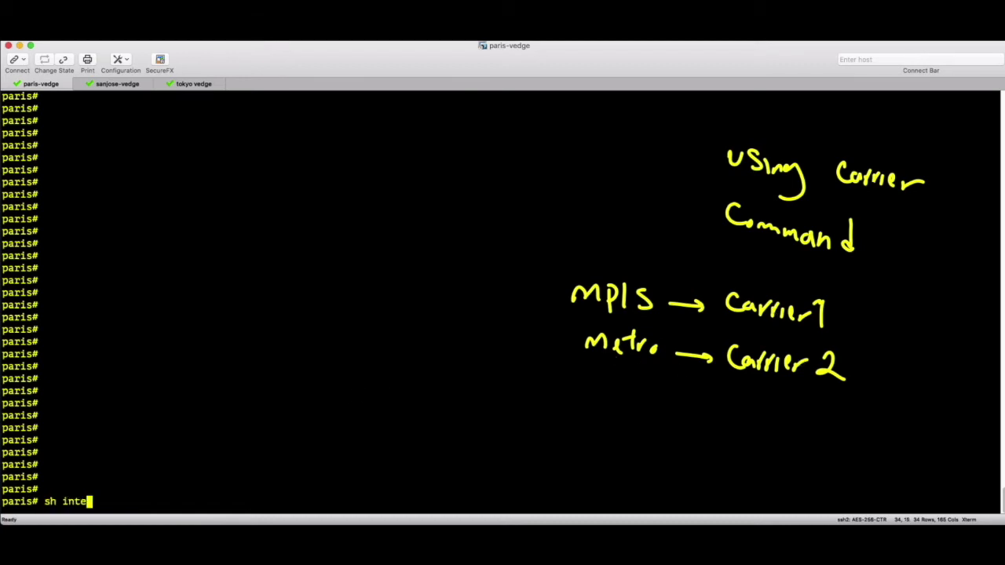
pyautogui.press('Return')
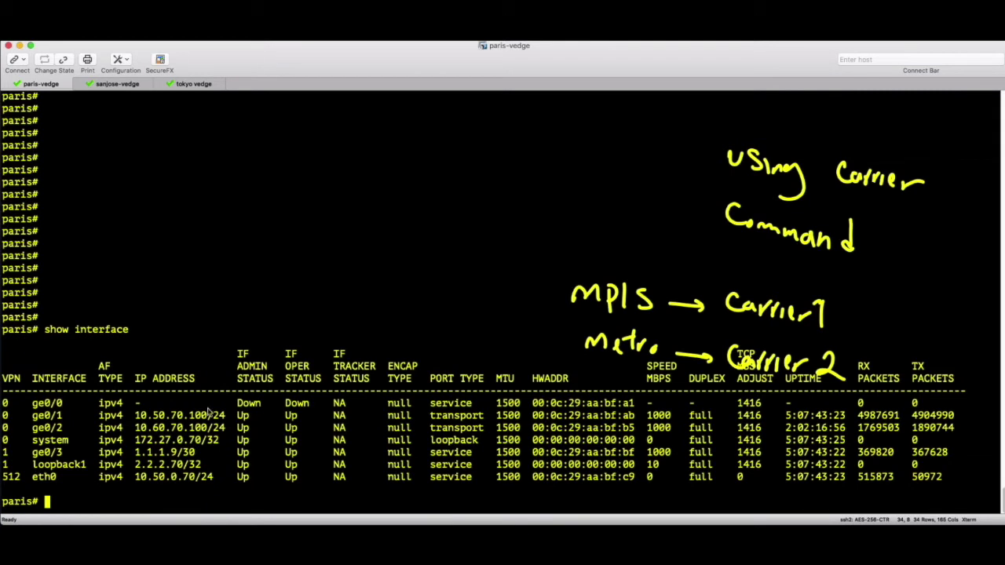
pyautogui.moveTo(48, 415); pyautogui.dragTo(239, 418)
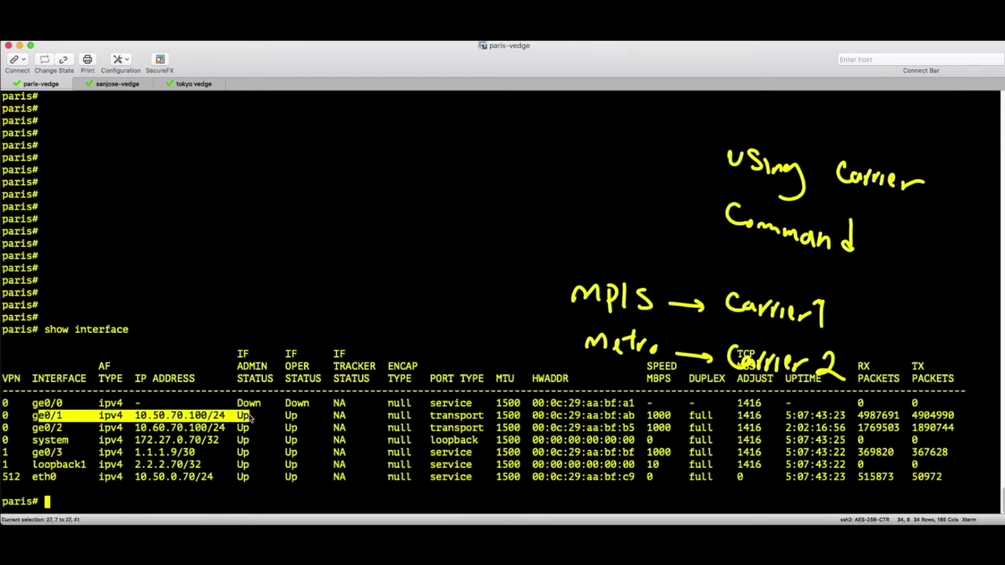
pyautogui.moveTo(37, 428); pyautogui.dragTo(239, 437)
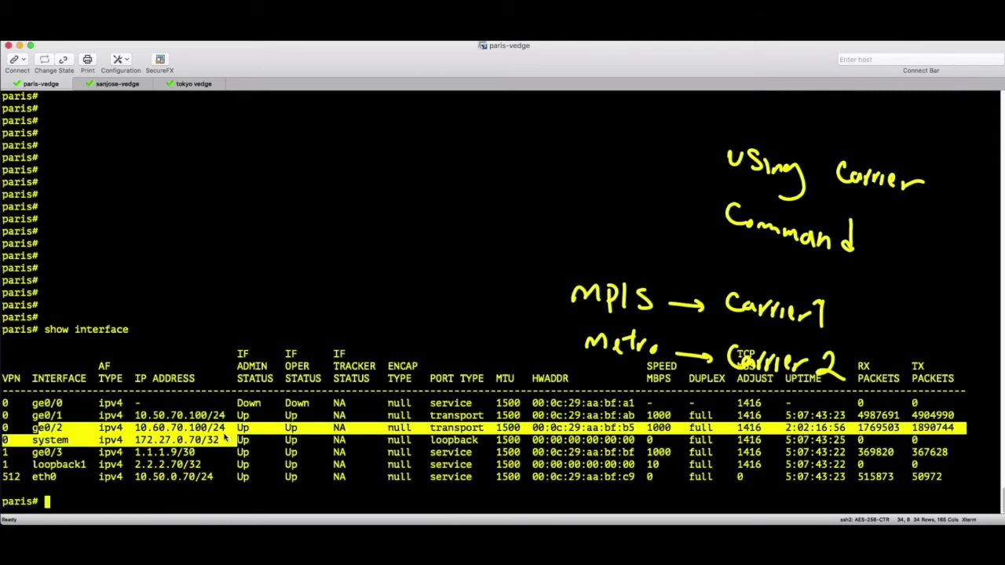
pyautogui.click(225, 441)
# Enter configuration mode on Paris and assign carrier1 to the tunnel interface of ge0/1 in VPN 0
pyautogui.write('conf t')
pyautogui.press('Return')
pyautogui.write('vpn 0')
pyautogui.press('Return')
pyautogui.write('inter')
pyautogui.press('Tab')
pyautogui.write('ge0/1')
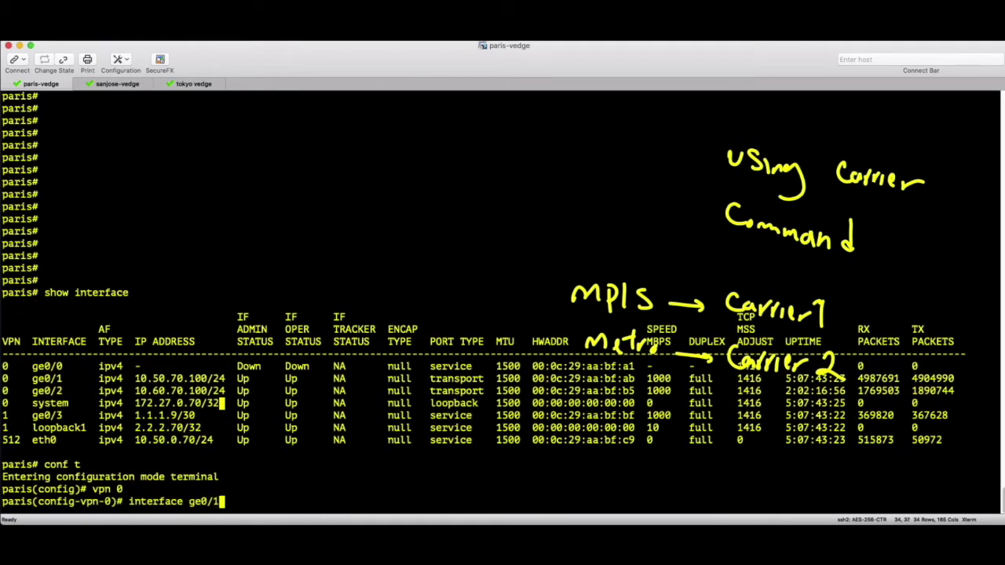
pyautogui.press('Return')
pyautogui.write('tunnel-interface')
pyautogui.press('Return')
pyautogui.write('carrier carrier1')
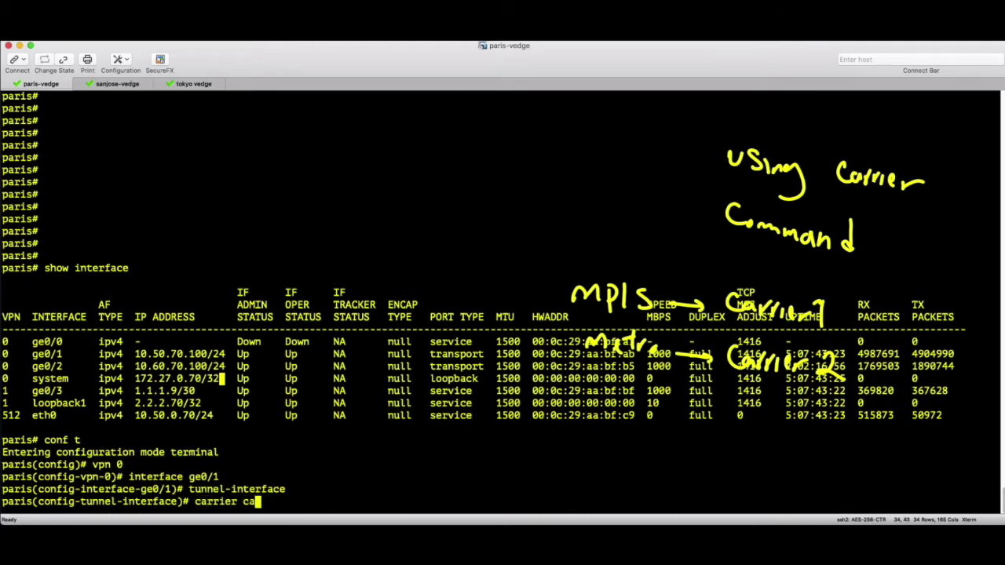
pyautogui.press('Return')
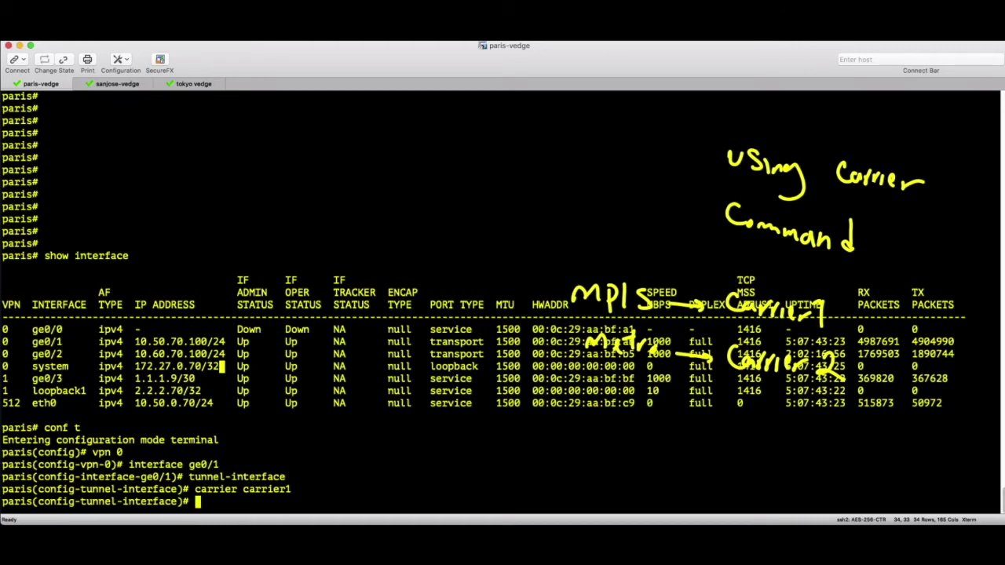
# Clear the handwritten notes, point an arrow labelled "MPLS" at the carrier1 command, and erase it
pyautogui.press('Escape')
pyautogui.moveTo(382, 488)
pyautogui.mouseDown()
pyautogui.moveTo(301, 487)
pyautogui.moveTo(315, 494)
pyautogui.mouseUp()
pyautogui.moveTo(391, 493)
pyautogui.mouseDown()
pyautogui.moveTo(430, 476)
pyautogui.moveTo(432, 491)
pyautogui.mouseUp()
pyautogui.moveTo(452, 479); pyautogui.dragTo(448, 490)
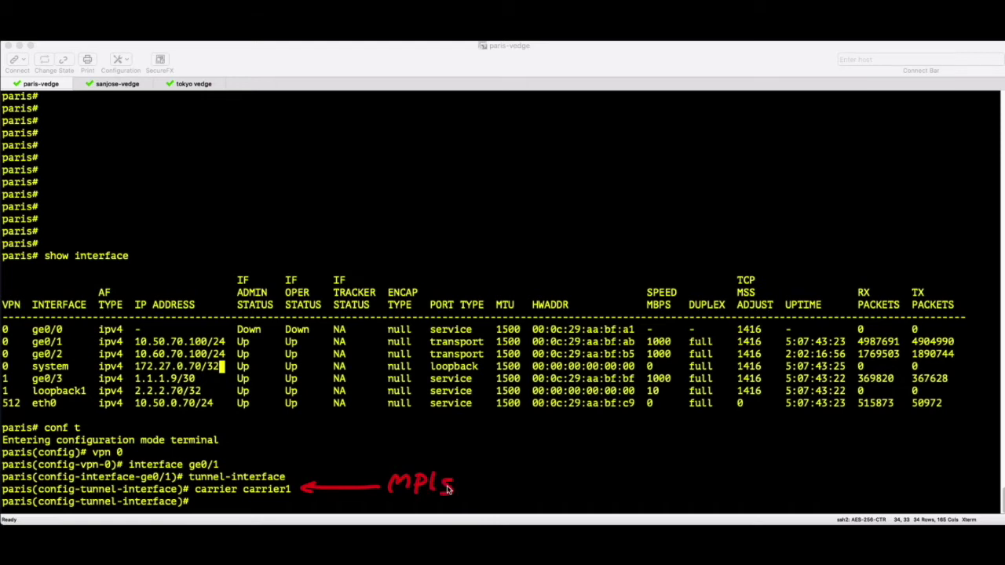
pyautogui.press('Escape')
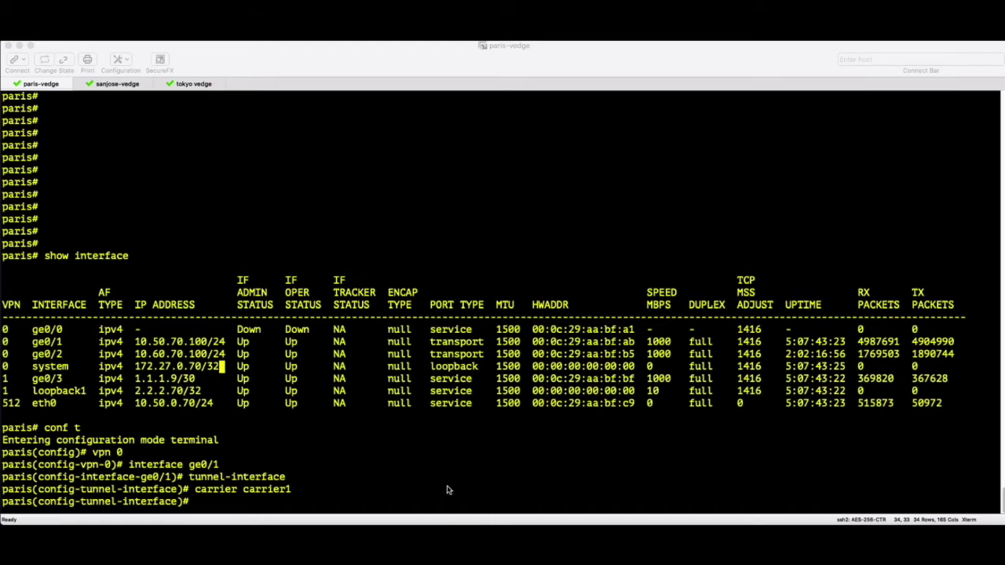
# Leave the ge0/1 tunnel configuration and assign carrier2 to the tunnel interface of ge0/2
pyautogui.click(445, 490)
pyautogui.press('Return')
pyautogui.write('exi')
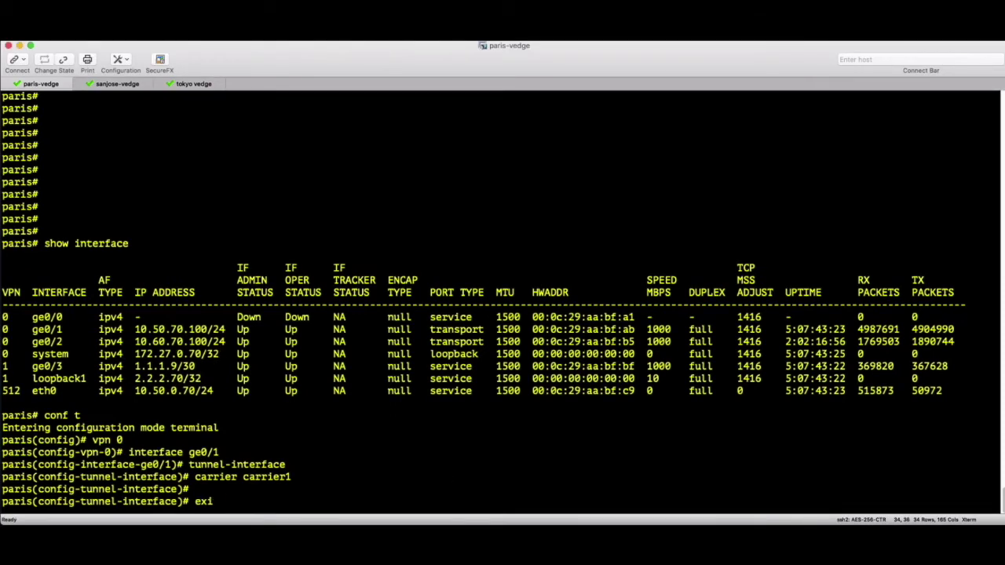
pyautogui.write('t')
pyautogui.press('Return')
pyautogui.write('inter ge0/2')
pyautogui.press('Return')
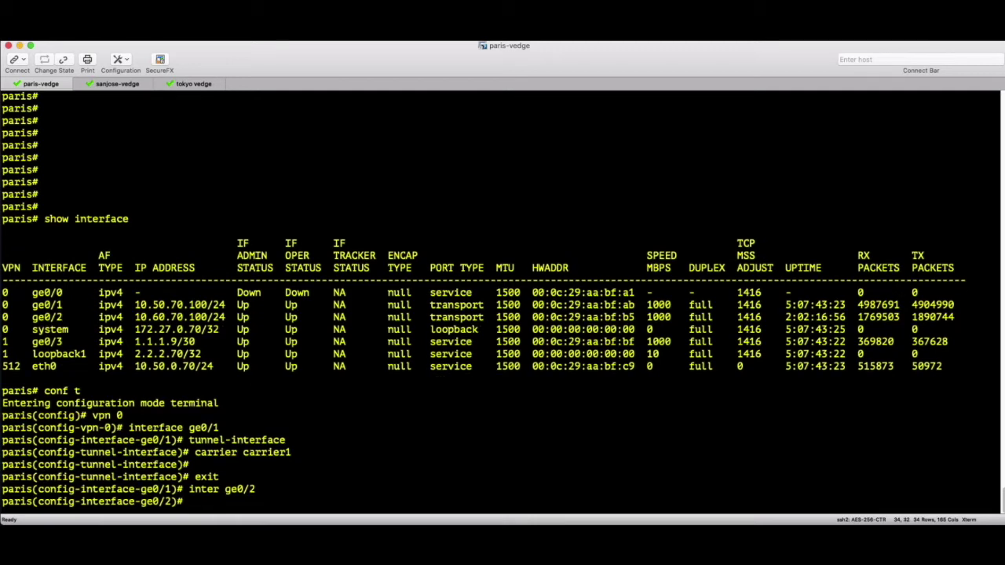
pyautogui.write('tunnel-interface')
pyautogui.press('Return')
pyautogui.write('carrier carrier')
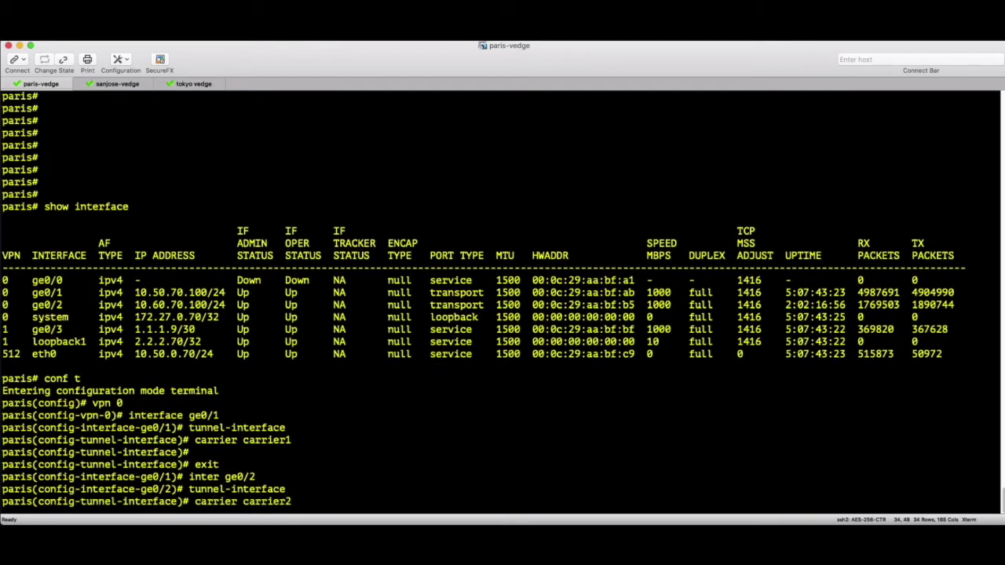
pyautogui.write('2')
pyautogui.press('Return')
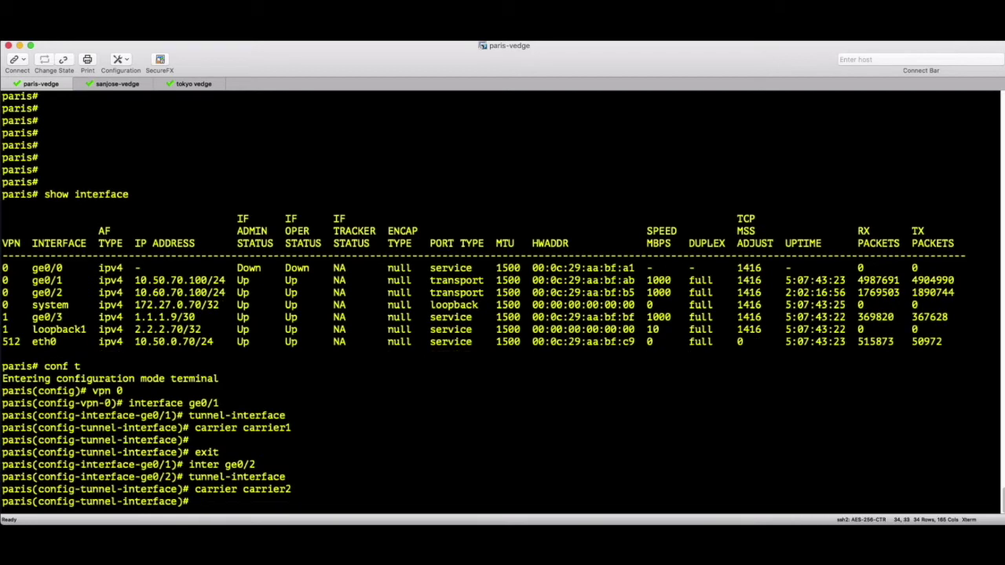
# Point an arrow labelled "metro cloud" at the carrier2 command, underline carrier2, and erase the markings
pyautogui.moveTo(310, 489)
pyautogui.mouseDown()
pyautogui.moveTo(386, 487)
pyautogui.moveTo(433, 466)
pyautogui.moveTo(462, 481)
pyautogui.moveTo(498, 473)
pyautogui.moveTo(549, 484)
pyautogui.mouseUp()
pyautogui.moveTo(293, 497); pyautogui.dragTo(255, 494)
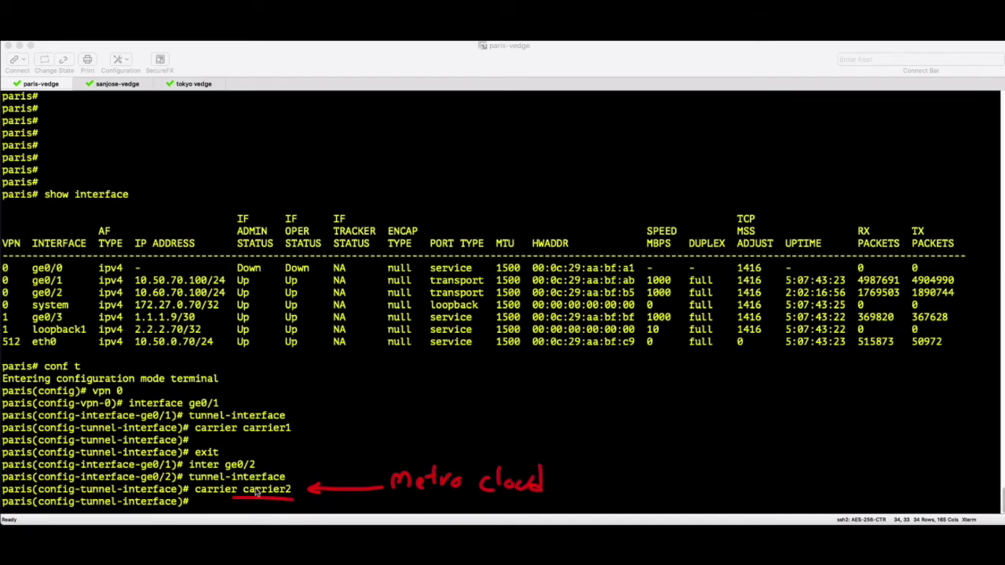
pyautogui.press('Escape')
pyautogui.click(253, 493)
# Exit configuration mode on the Paris vEdge and commit the uncommitted carrier changes
pyautogui.press('Return')
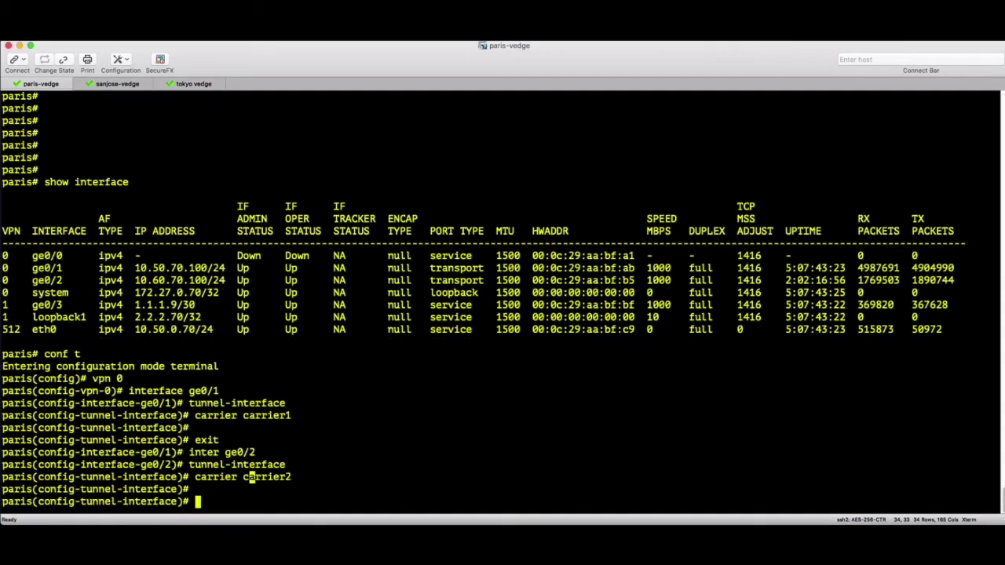
pyautogui.hotkey('ctrl', 'z')
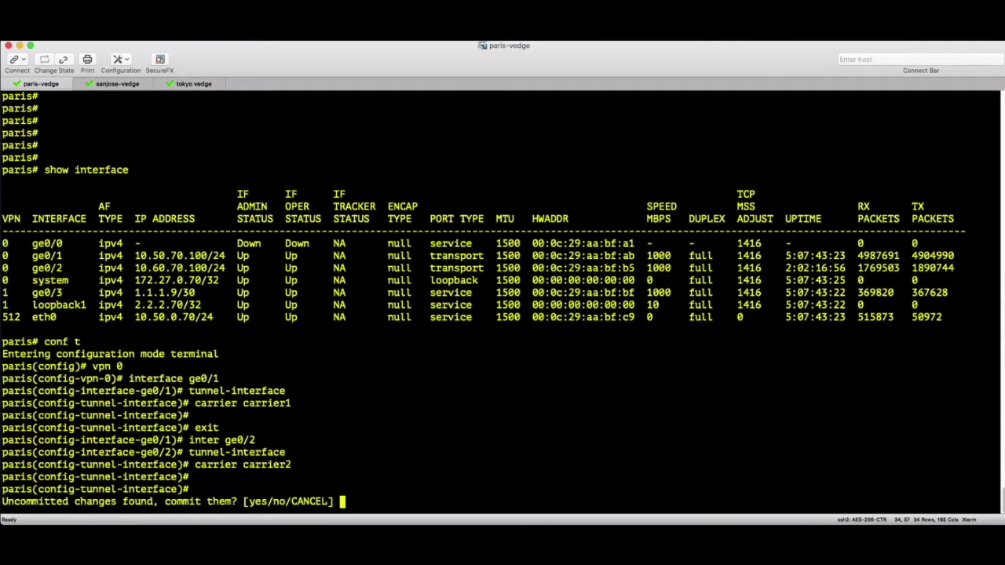
pyautogui.write('yes')
pyautogui.press('Return')
pyautogui.press('Return')
pyautogui.press('Return')
pyautogui.press('Return')
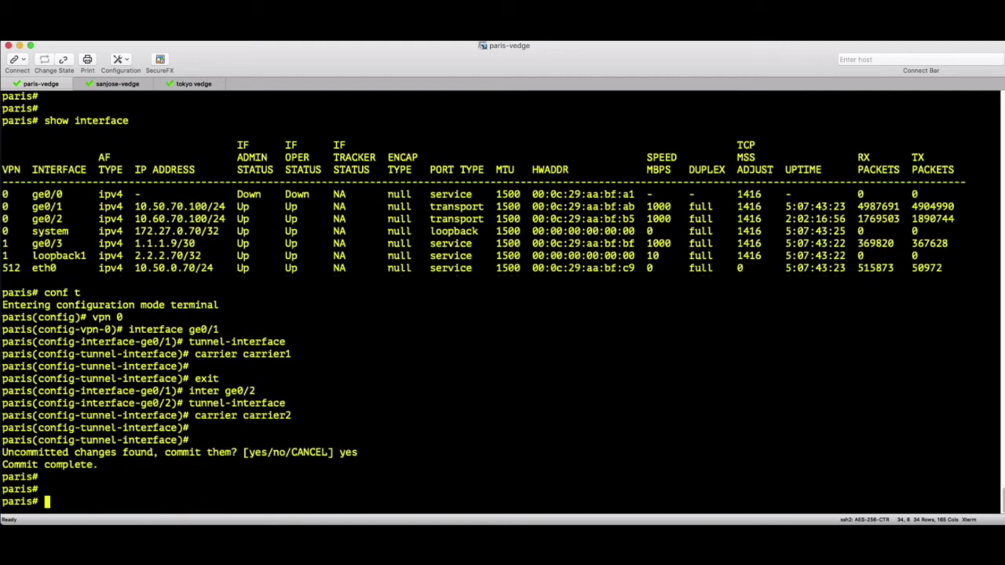
# Display the running configuration of VPN 0 on Paris and inspect the carrier entries under ge0/1 and ge0/2
pyautogui.write('sh')
pyautogui.moveTo(110, 456); pyautogui.dragTo(6, 454)
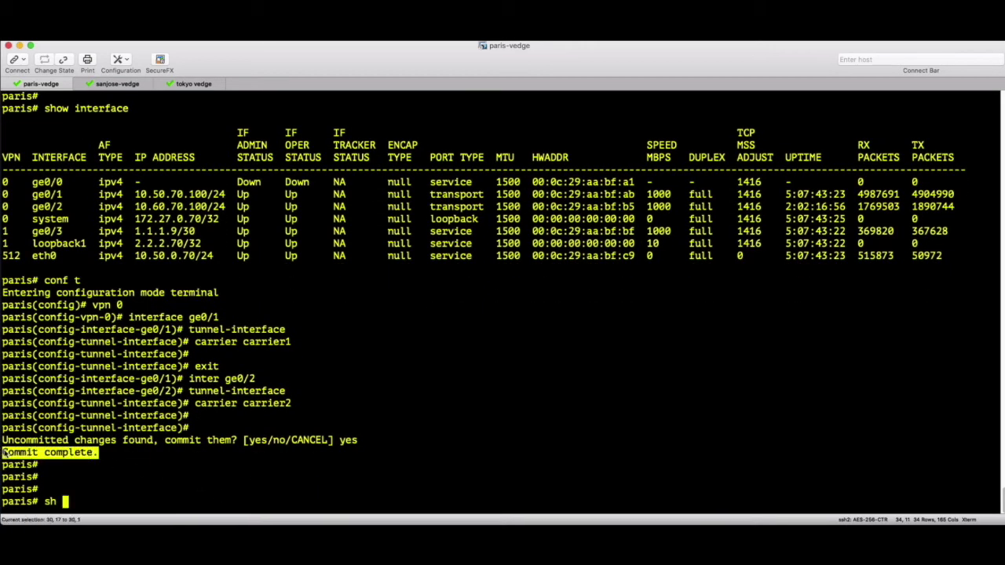
pyautogui.click(141, 462)
pyautogui.write('run vpn 0')
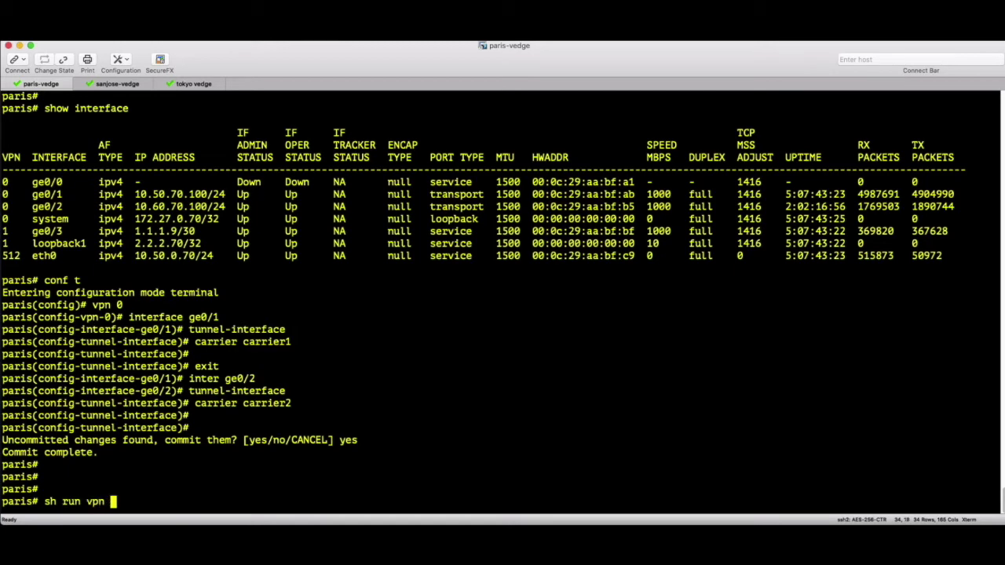
pyautogui.press('Return')
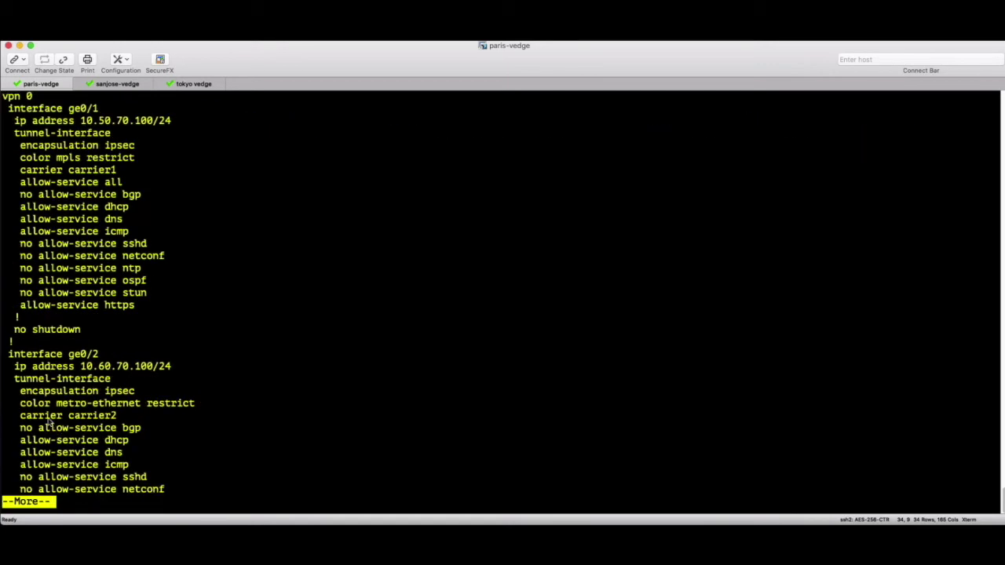
pyautogui.moveTo(49, 424); pyautogui.dragTo(121, 418)
pyautogui.moveTo(73, 170); pyautogui.dragTo(117, 171)
pyautogui.click(220, 237)
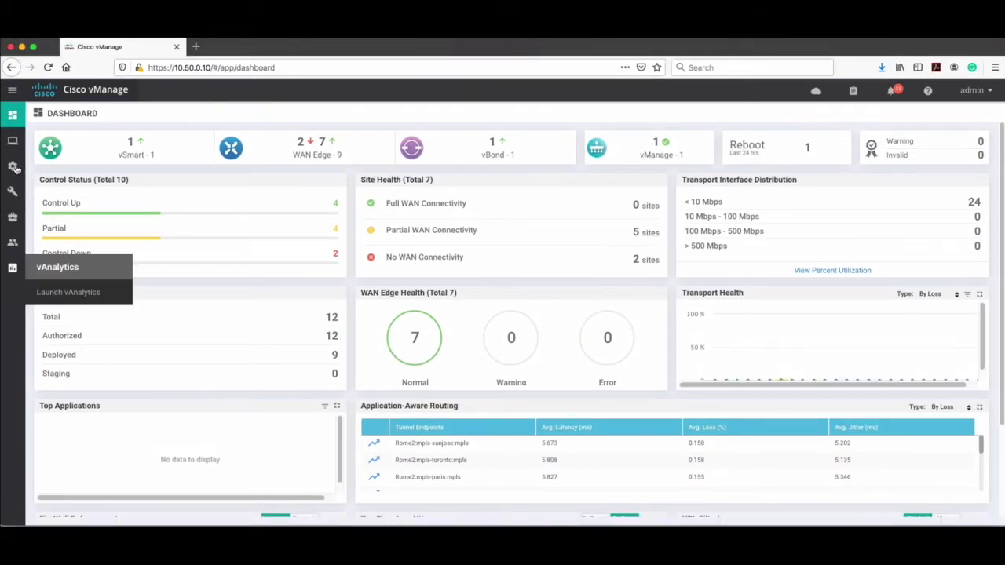
# Switch to Cisco vManage, start a new centralized policy, and continue past the groups of interest without adding any list
pyautogui.moveTo(15, 168)
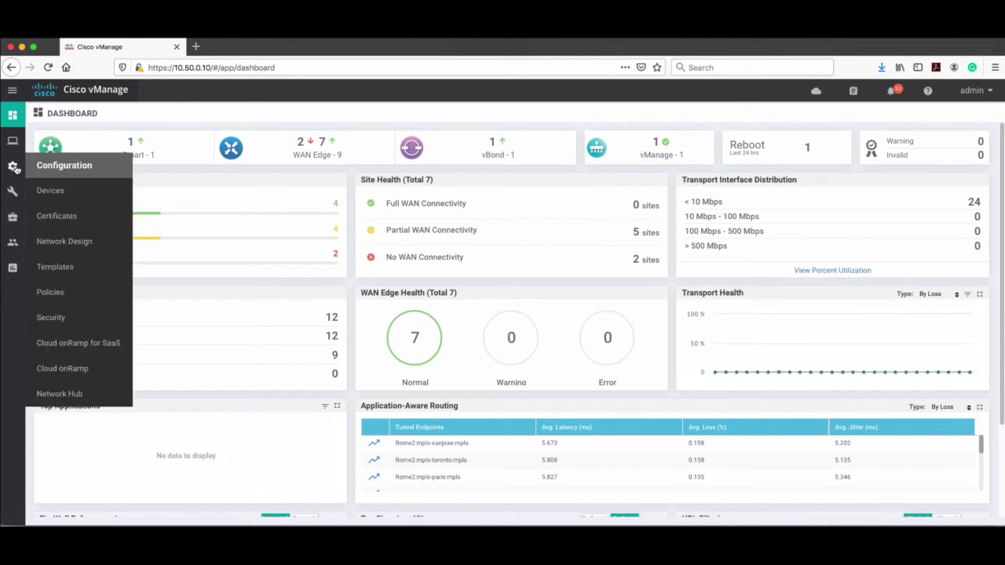
pyautogui.click(53, 292)
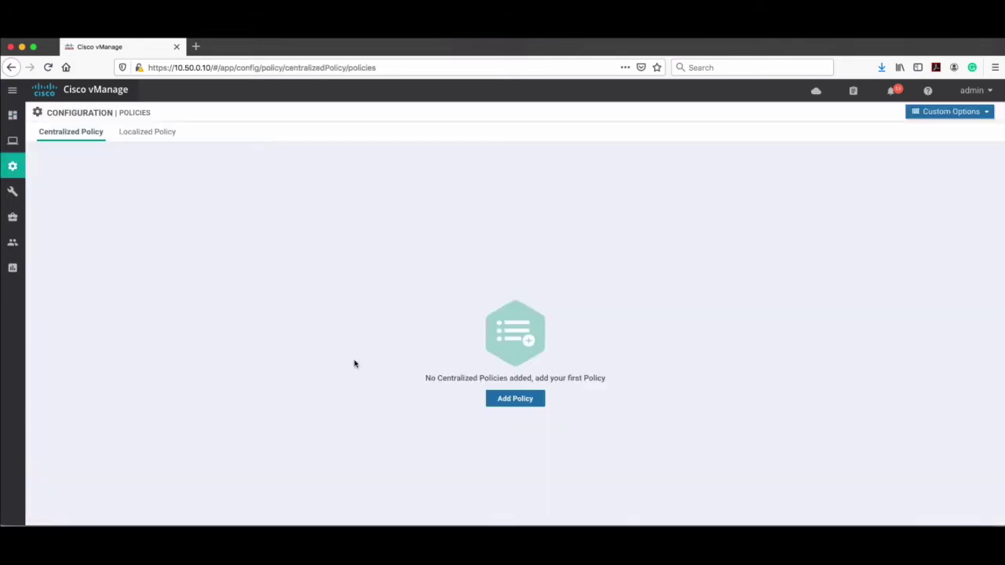
pyautogui.click(506, 400)
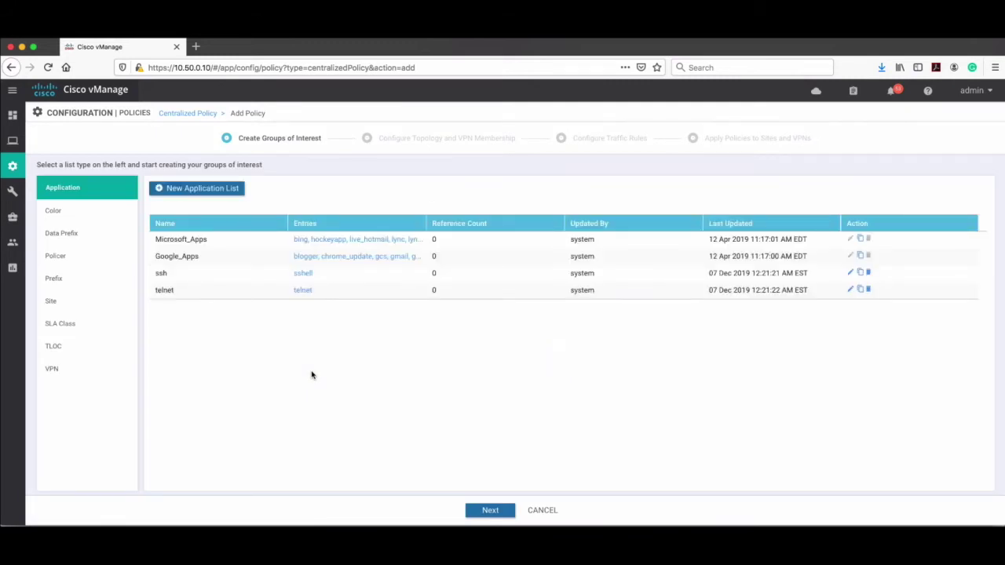
pyautogui.click(74, 353)
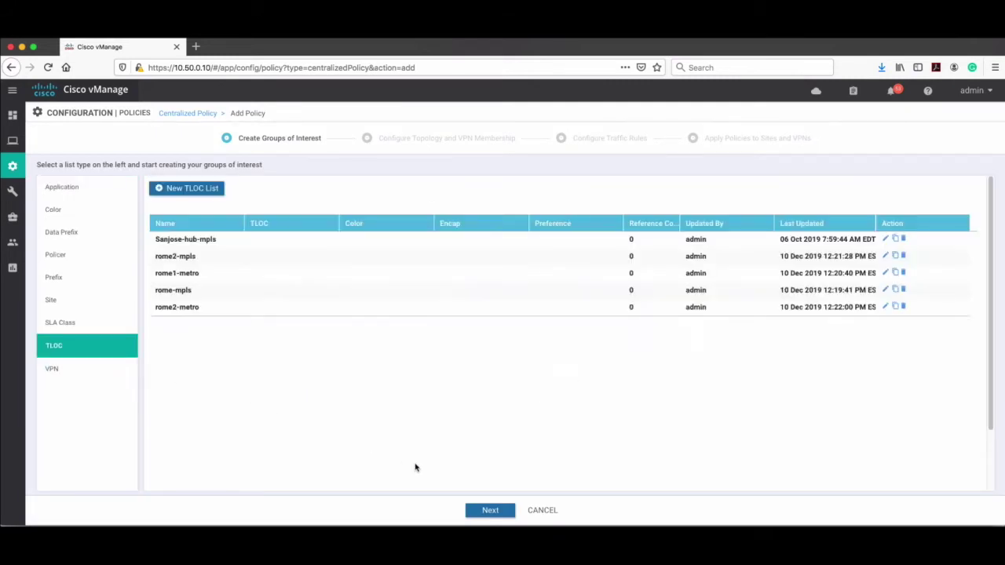
pyautogui.click(488, 509)
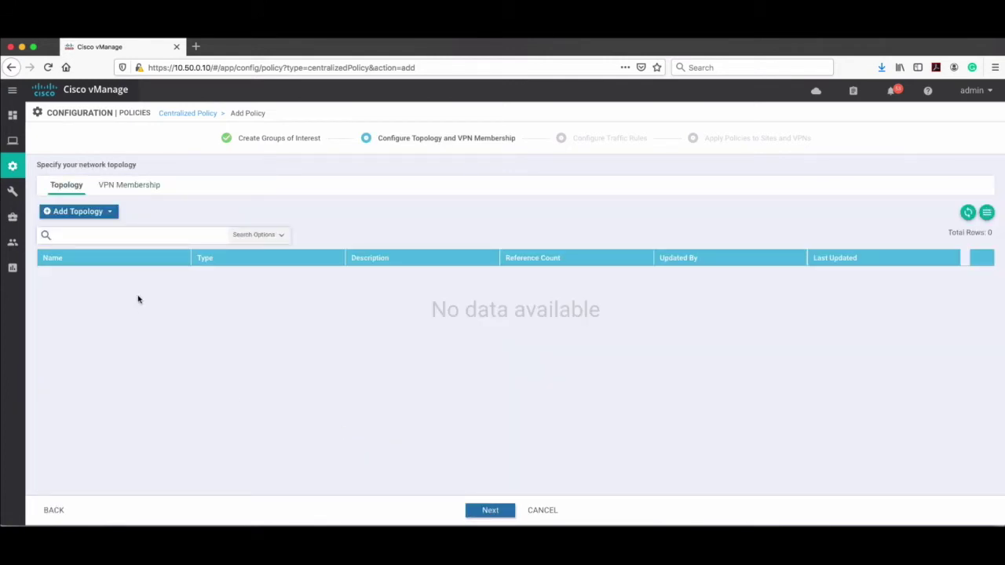
# Add a Custom Control (Route & TLOC) topology named Priority-by-carrier with the description "make carrier as tag!"
pyautogui.click(111, 213)
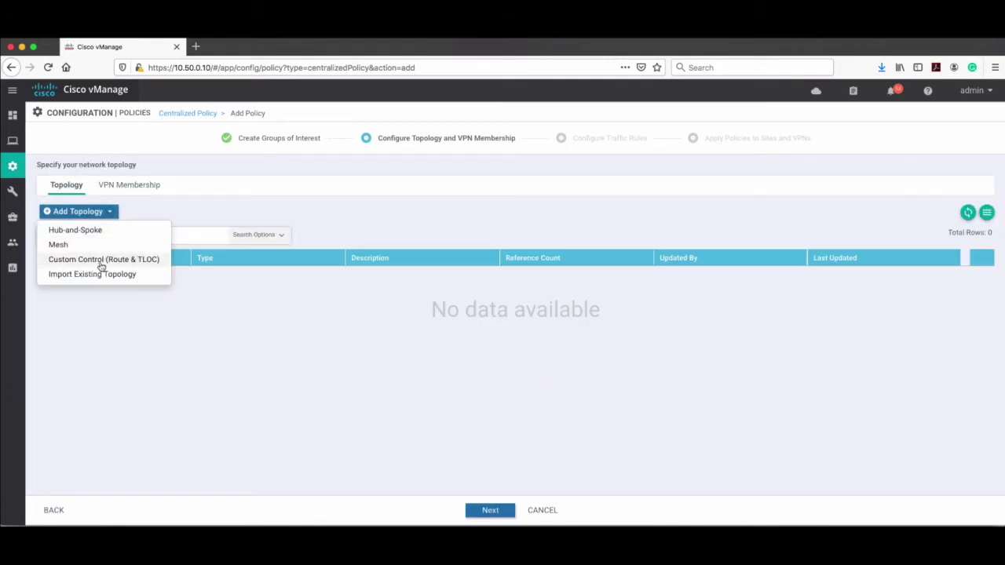
pyautogui.click(139, 260)
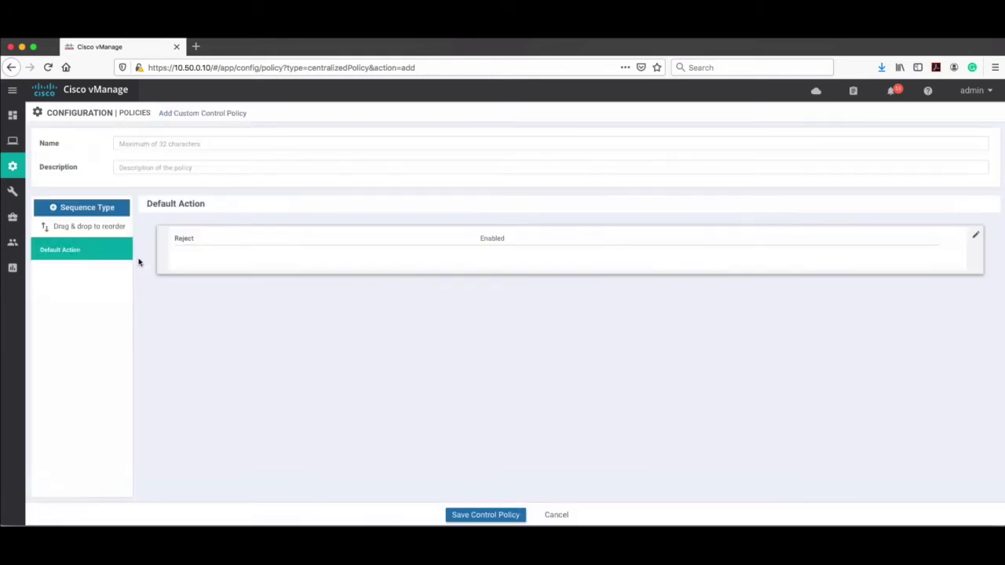
pyautogui.click(167, 146)
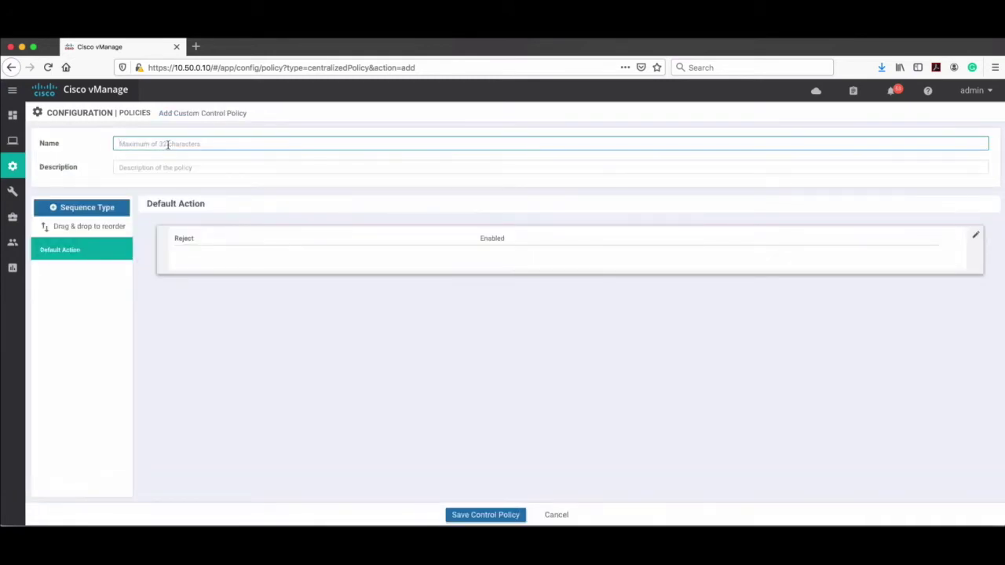
pyautogui.write('Priority-by-carrier')
pyautogui.press('Tab')
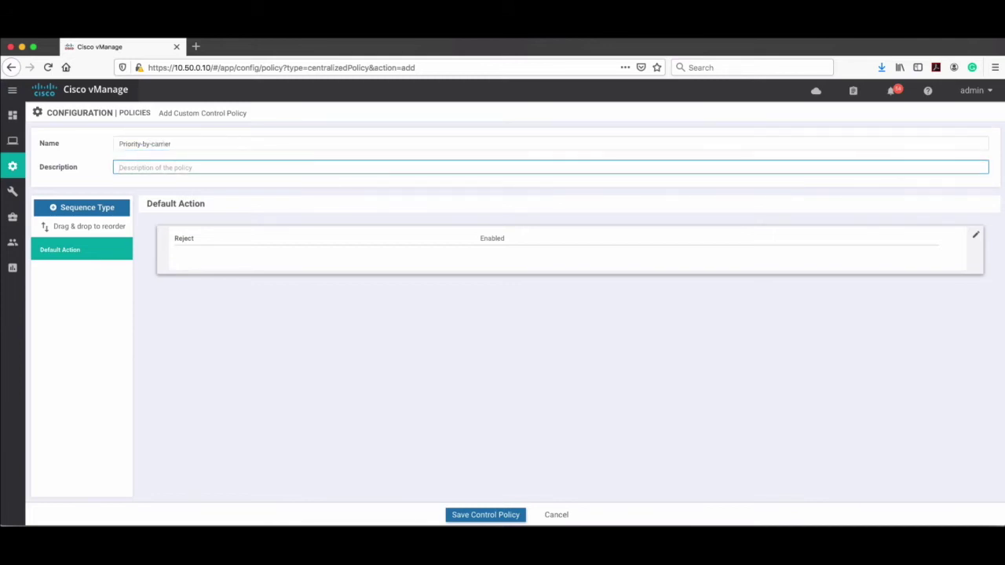
pyautogui.write('make carrier as tag!')
# Set the control policy's default action to Accept and save it
pyautogui.click(98, 215)
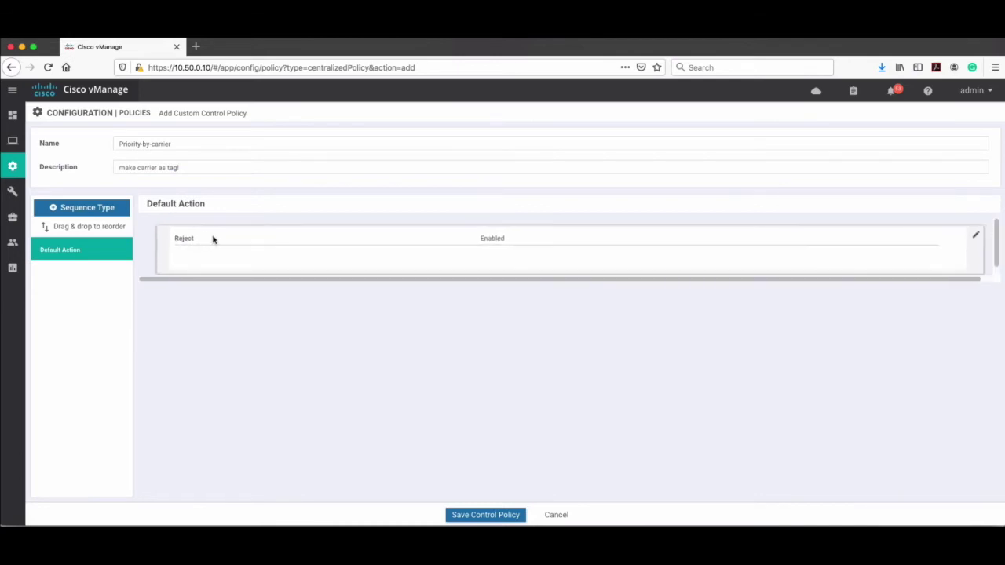
pyautogui.click(977, 236)
pyautogui.click(549, 249)
pyautogui.click(879, 376)
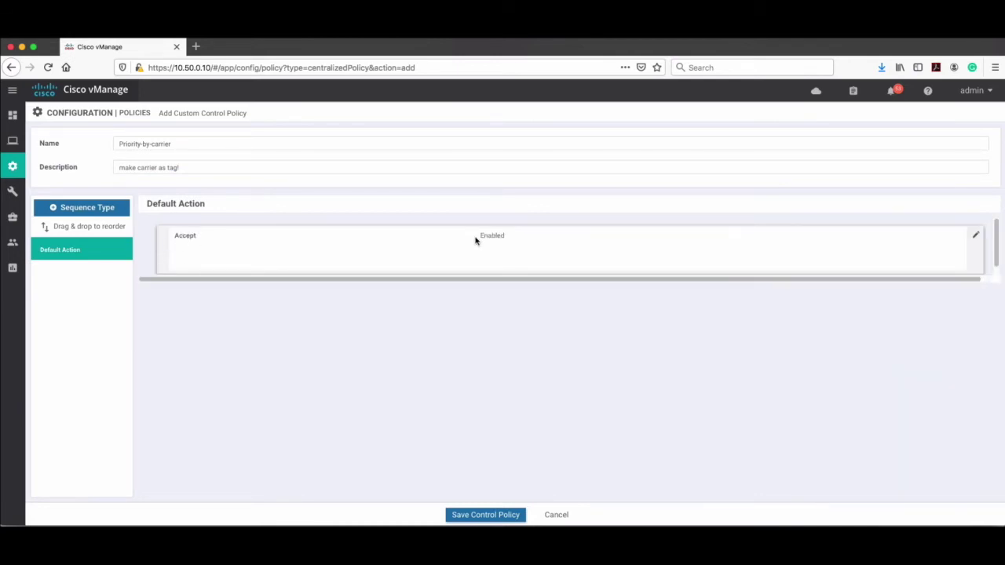
# Add a TLOC sequence to the control policy with a rule that matches Carrier 1
pyautogui.click(115, 212)
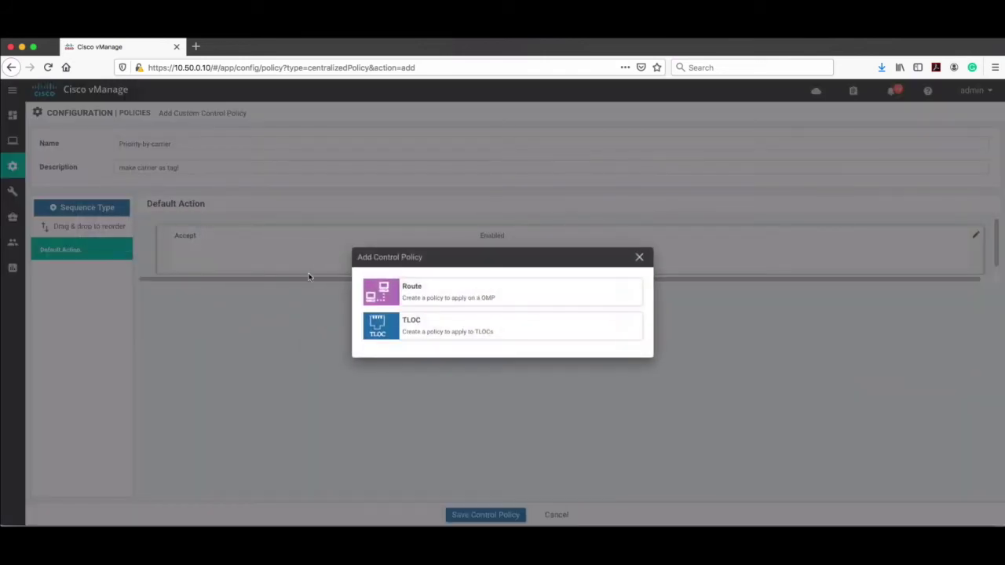
pyautogui.click(389, 330)
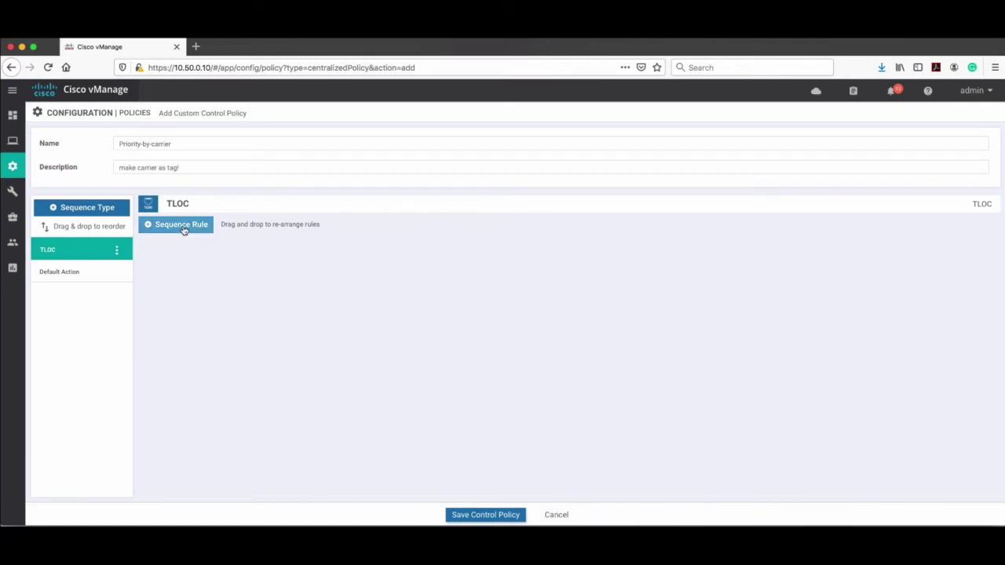
pyautogui.click(183, 226)
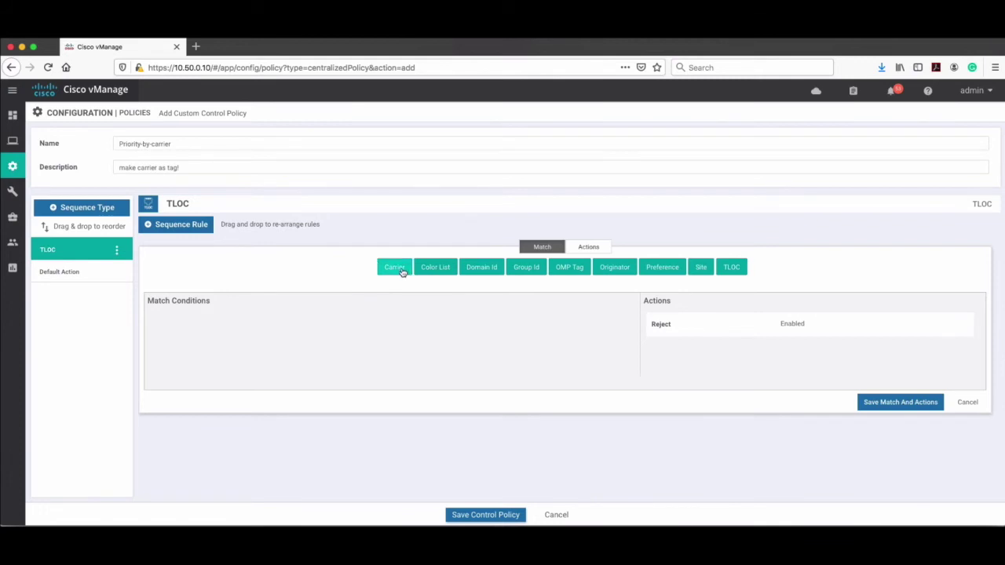
pyautogui.click(400, 270)
pyautogui.click(173, 340)
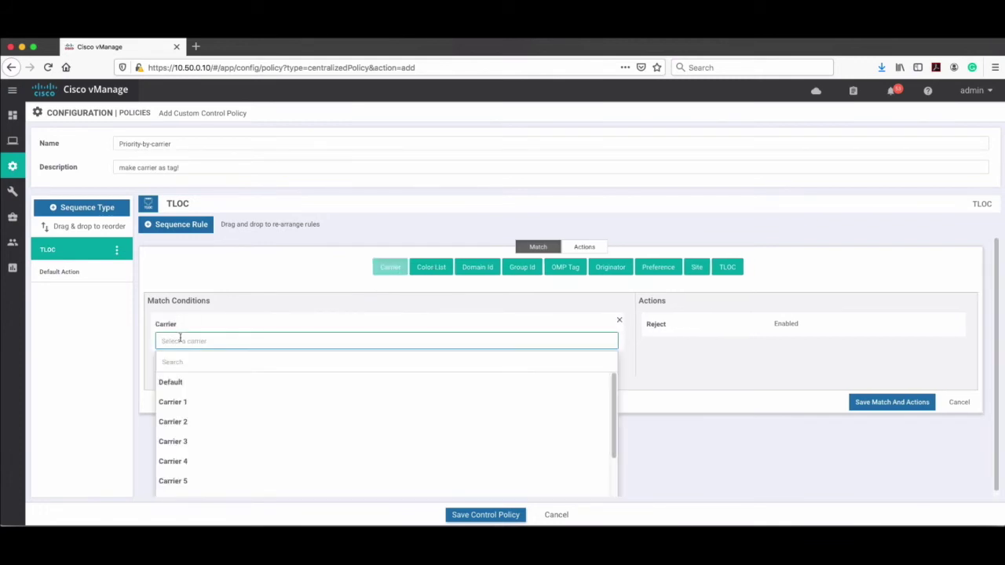
pyautogui.click(183, 404)
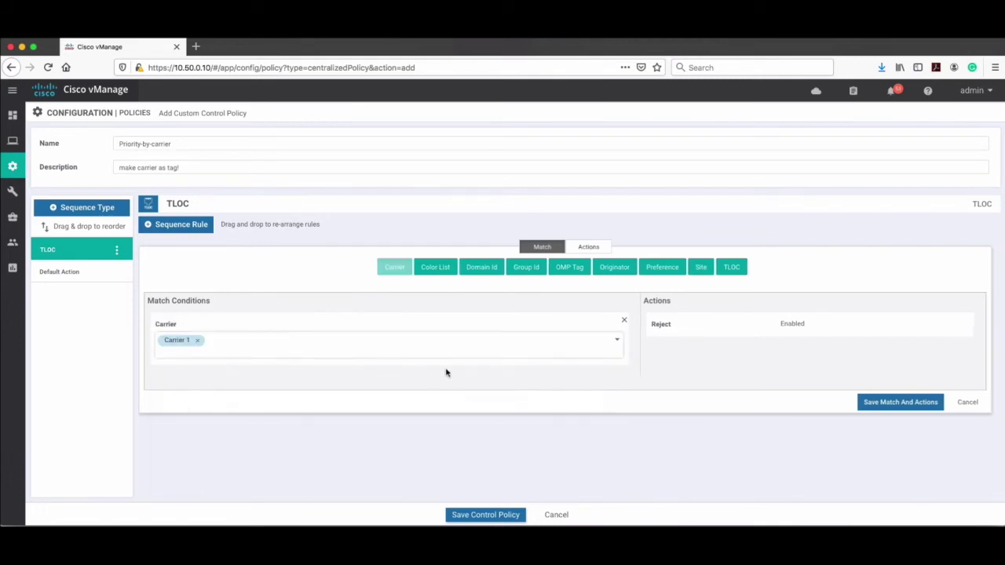
# Set the Carrier 1 rule to accept with preference 100 and save its match and actions
pyautogui.click(585, 248)
pyautogui.click(151, 266)
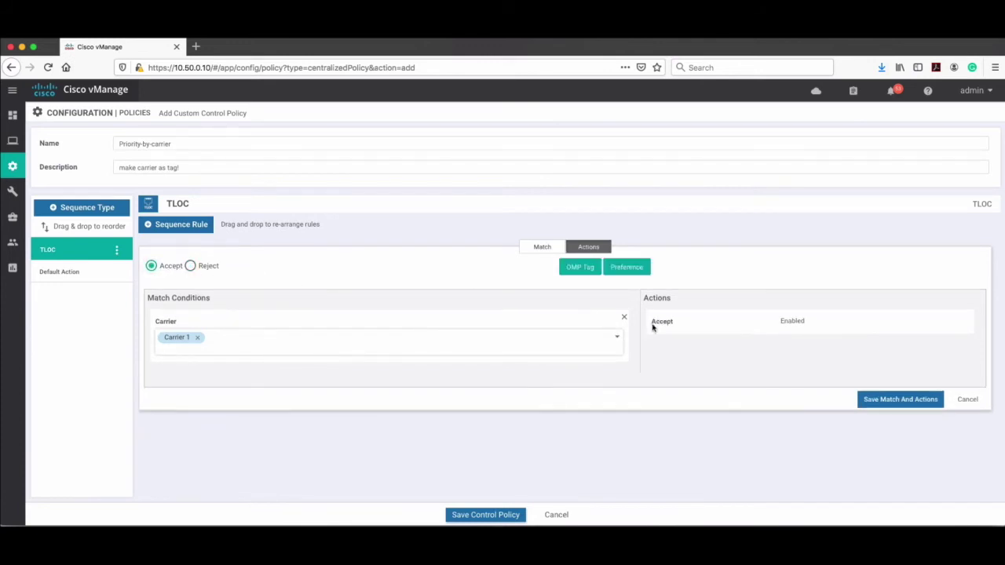
pyautogui.click(624, 270)
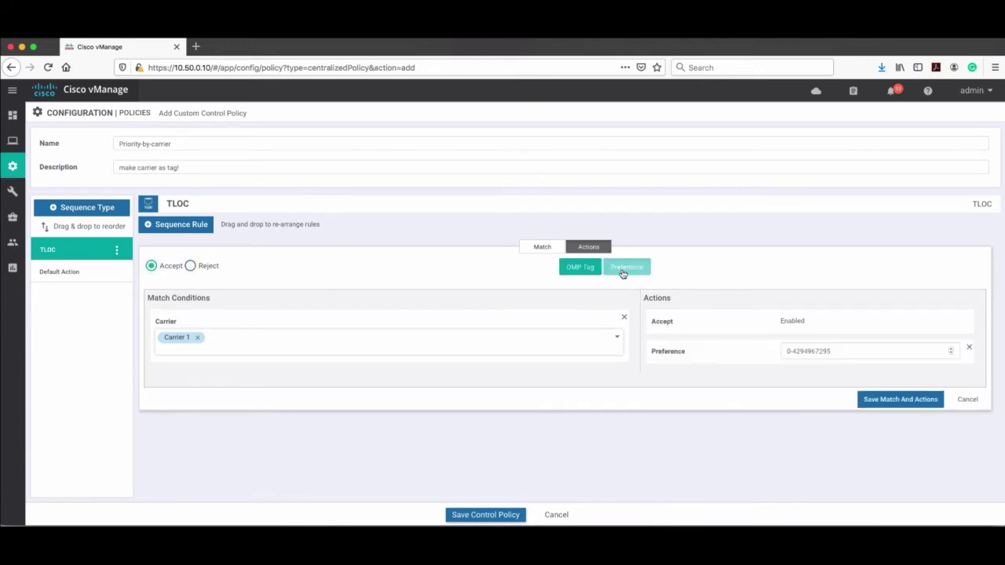
pyautogui.click(823, 353)
pyautogui.write('100')
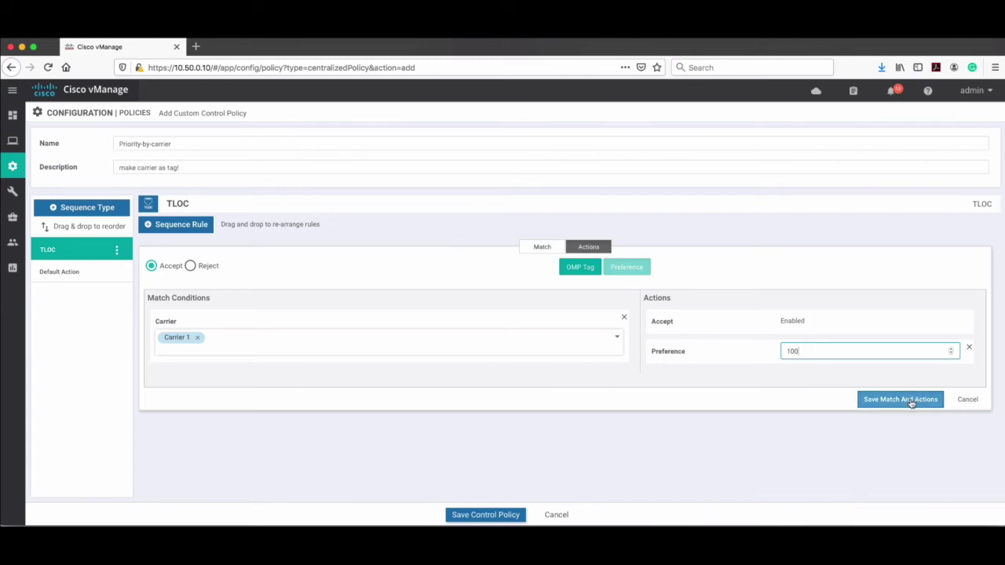
pyautogui.click(909, 400)
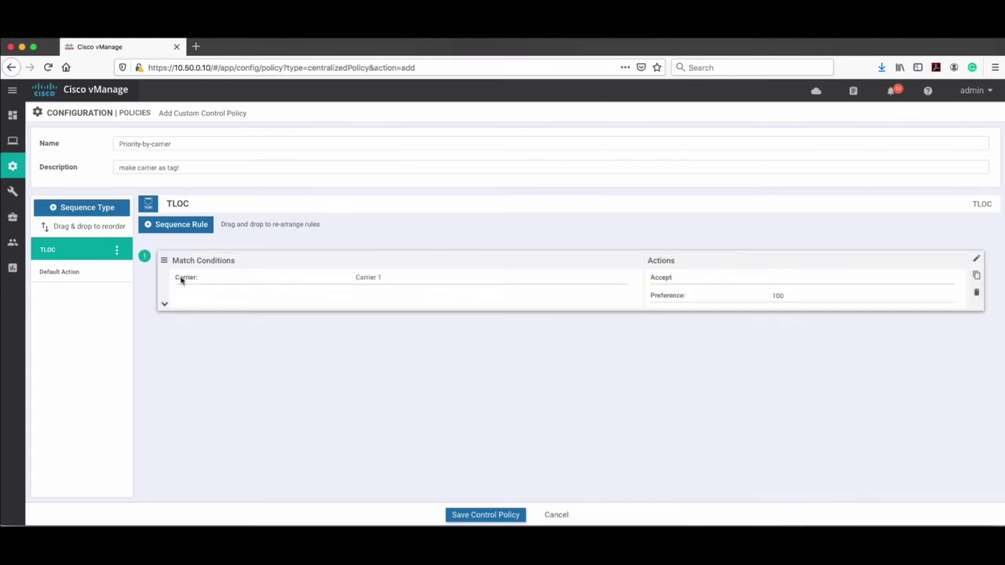
# Add a second rule to the TLOC sequence that matches Carrier 2
pyautogui.click(177, 224)
pyautogui.click(389, 268)
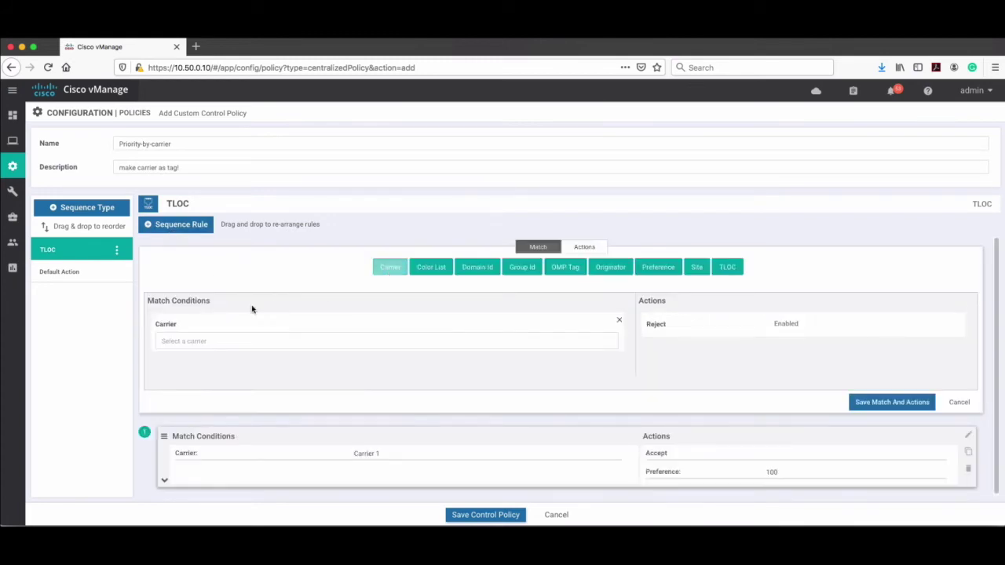
pyautogui.click(209, 339)
pyautogui.click(195, 419)
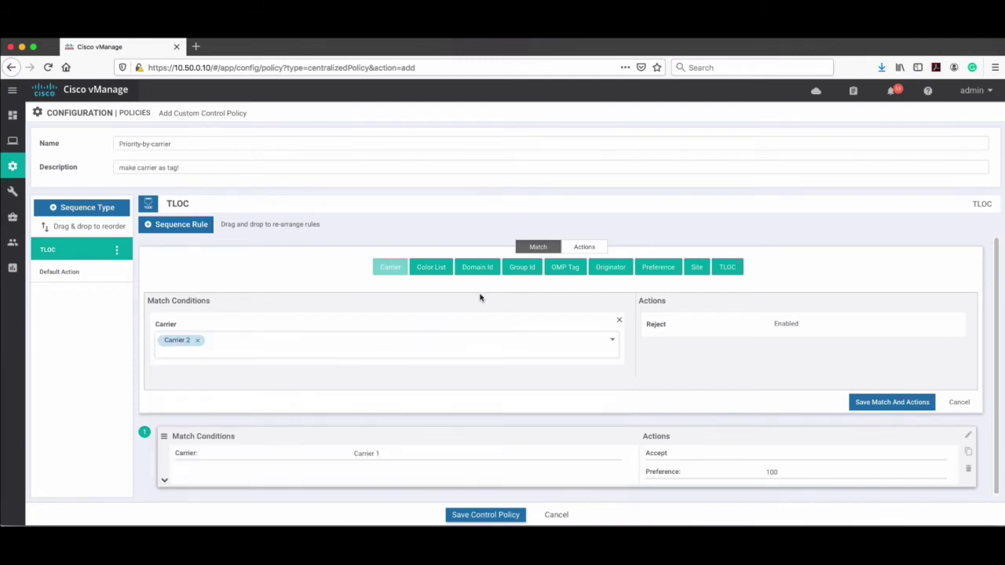
# Set the Carrier 2 rule to accept with preference 200 and save its match and actions
pyautogui.click(583, 249)
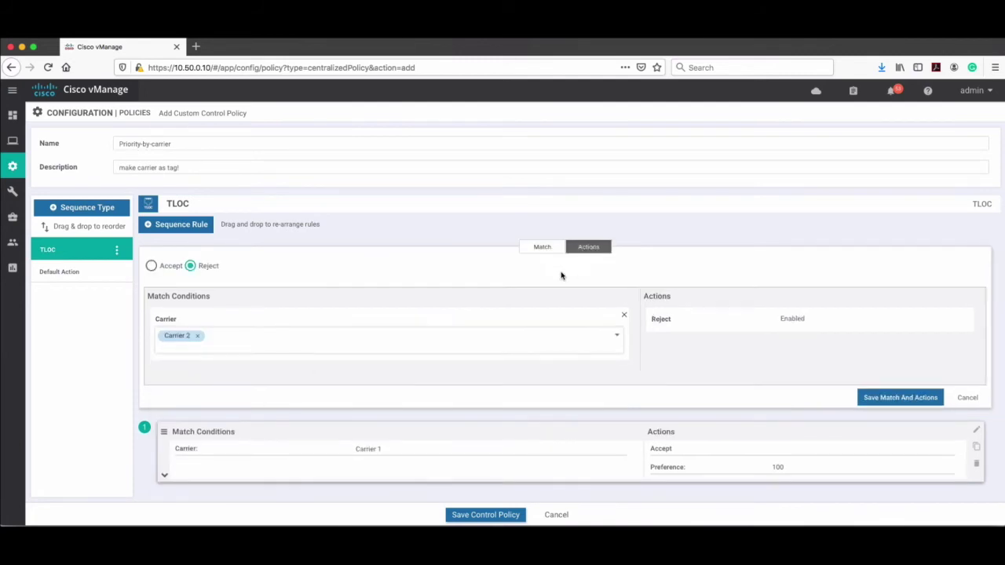
pyautogui.click(151, 265)
pyautogui.click(626, 267)
pyautogui.click(827, 350)
pyautogui.write('50')
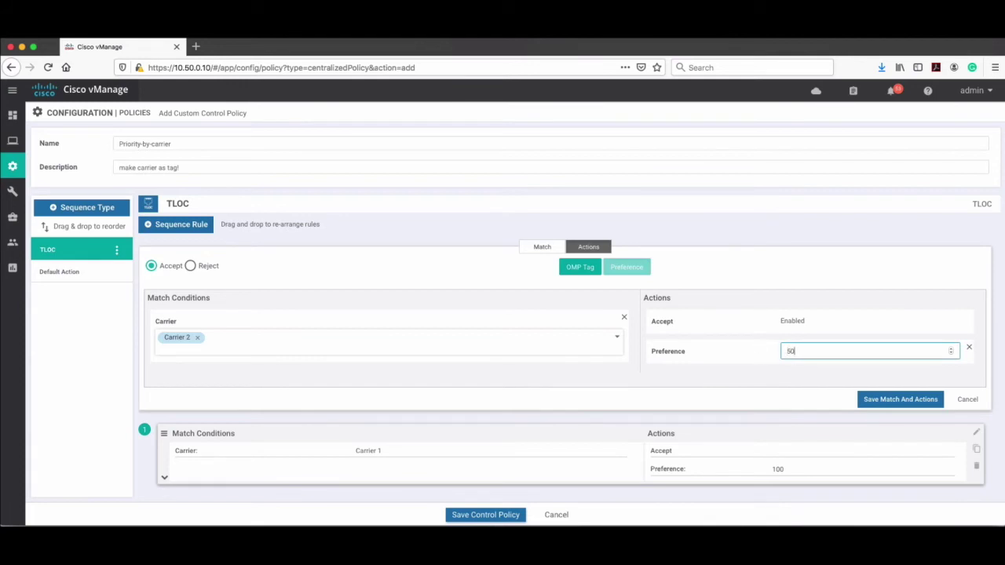
pyautogui.moveTo(823, 354); pyautogui.dragTo(773, 354)
pyautogui.write('200')
pyautogui.click(877, 401)
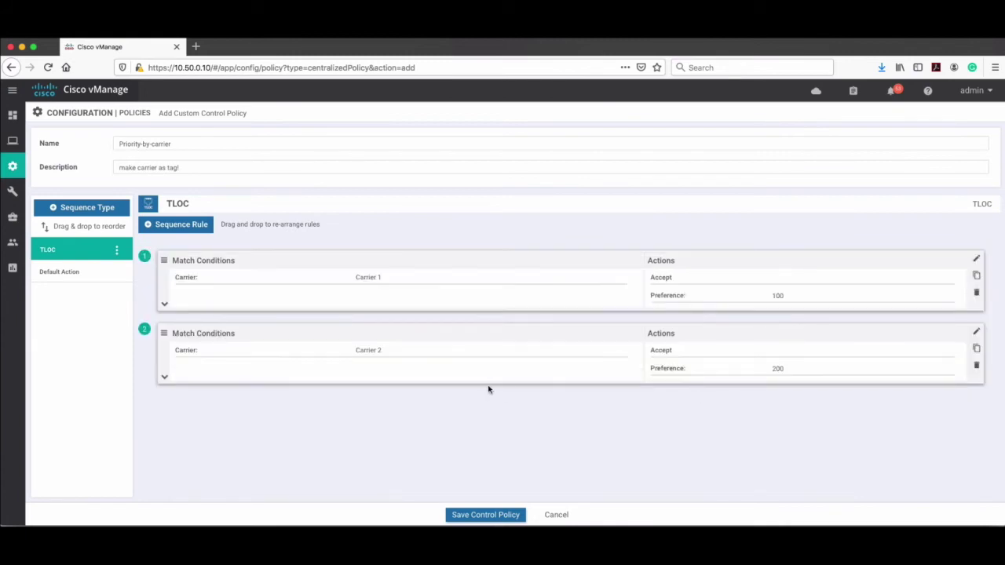
# Save the Priority-by-carrier control policy and continue to the traffic rules stage
pyautogui.click(496, 518)
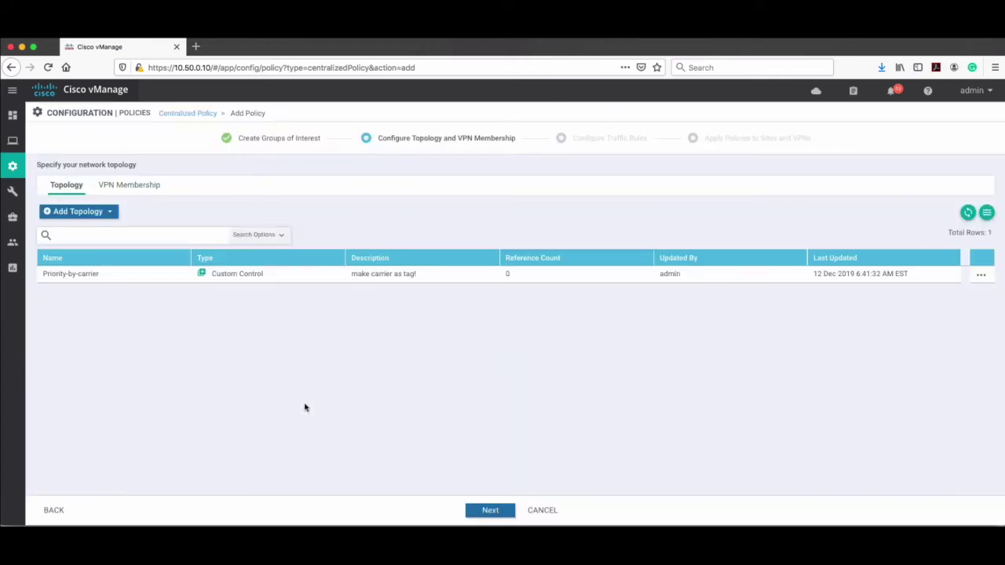
pyautogui.click(496, 509)
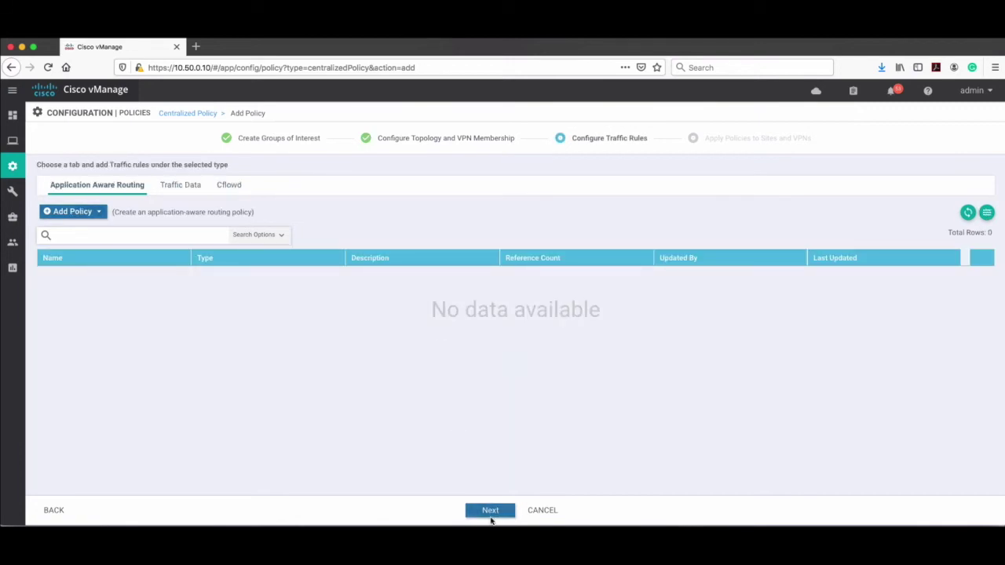
# Continue past the traffic rules stage and name the policy inbound-paris with the description "apply inbound"
pyautogui.click(492, 512)
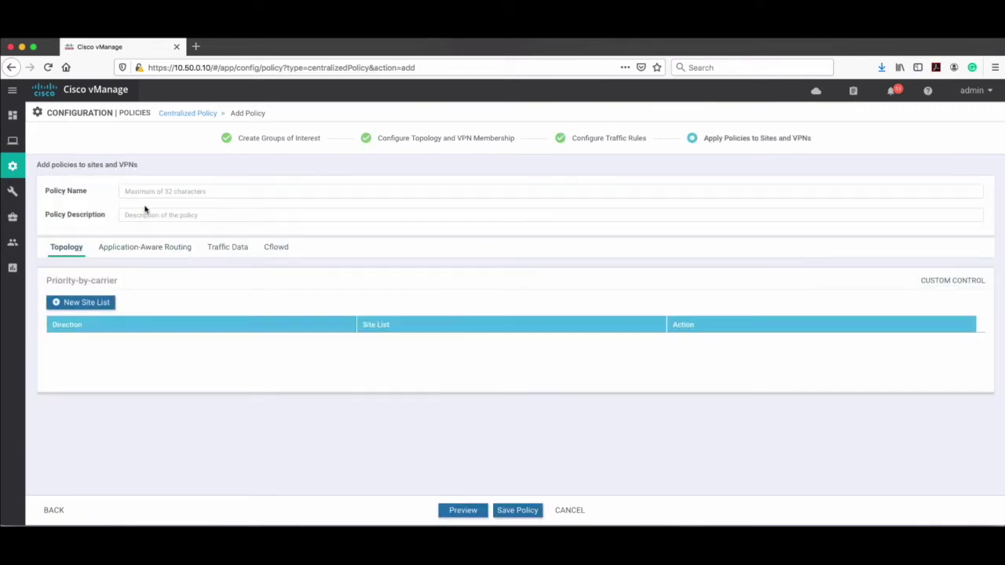
pyautogui.write('inbound-paris')
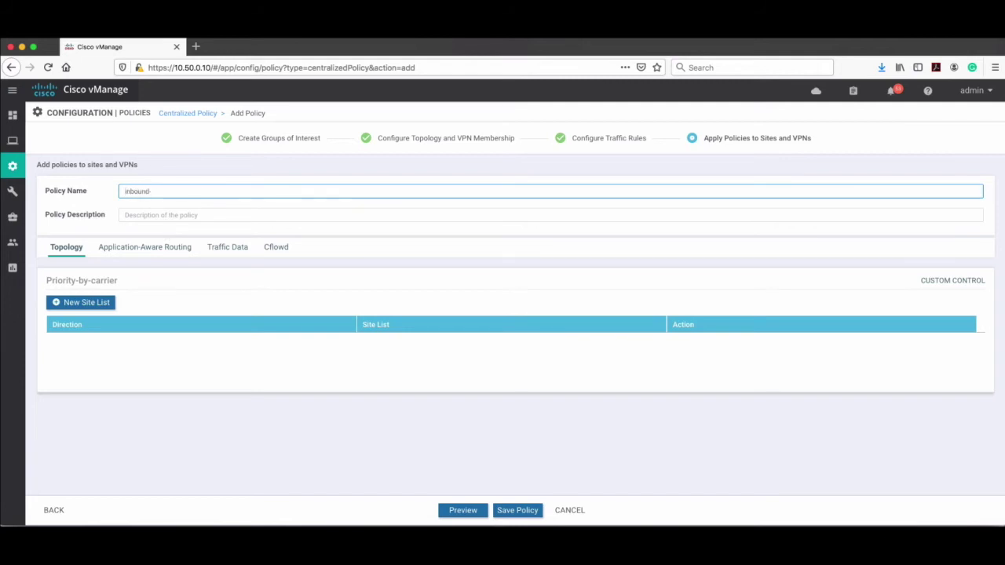
pyautogui.click(162, 214)
pyautogui.write('apply inbound')
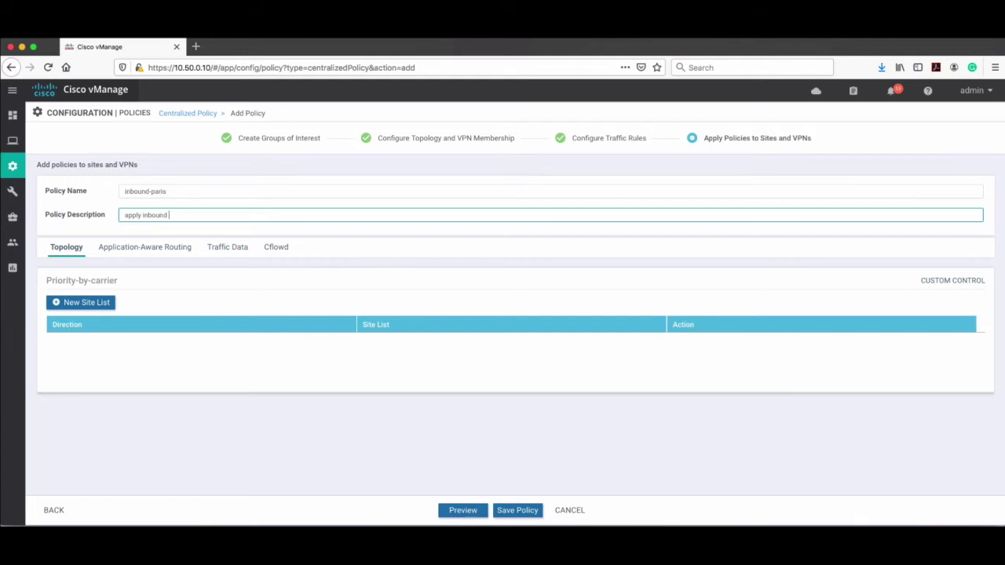
# Apply Priority-by-carrier to the Paris site list in the inbound direction and save the centralized policy
pyautogui.click(86, 303)
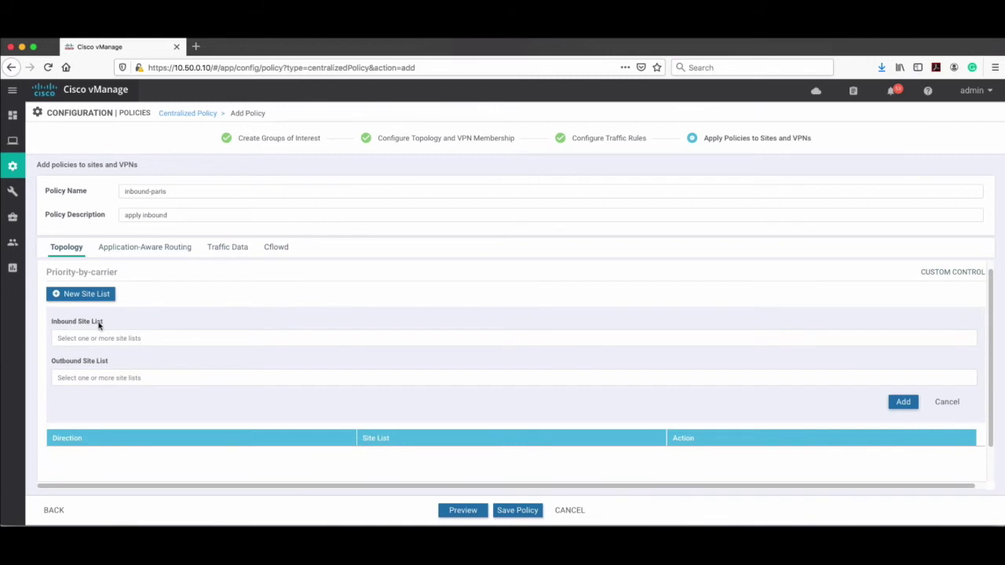
pyautogui.click(87, 337)
pyautogui.click(62, 422)
pyautogui.click(186, 318)
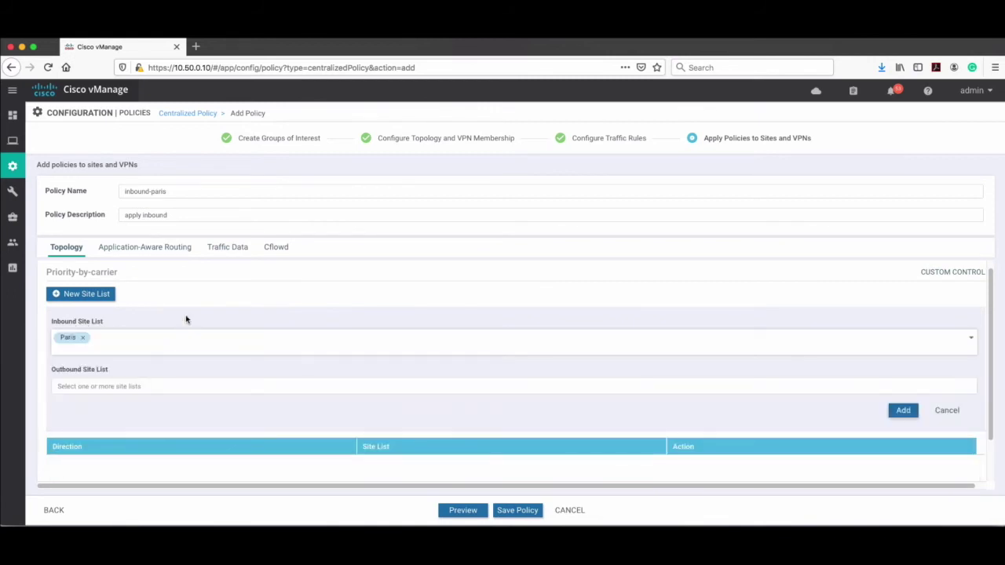
pyautogui.click(903, 411)
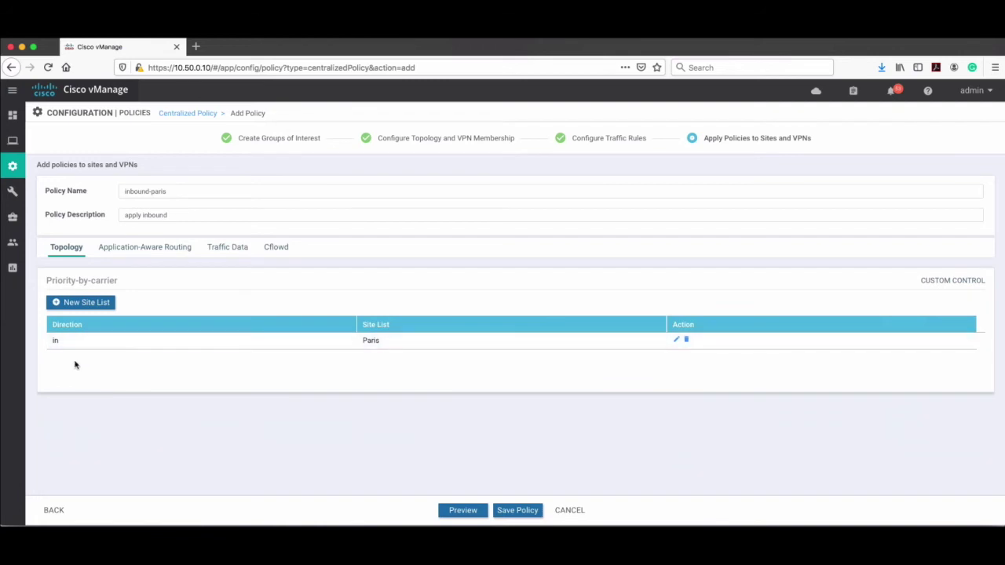
pyautogui.click(523, 513)
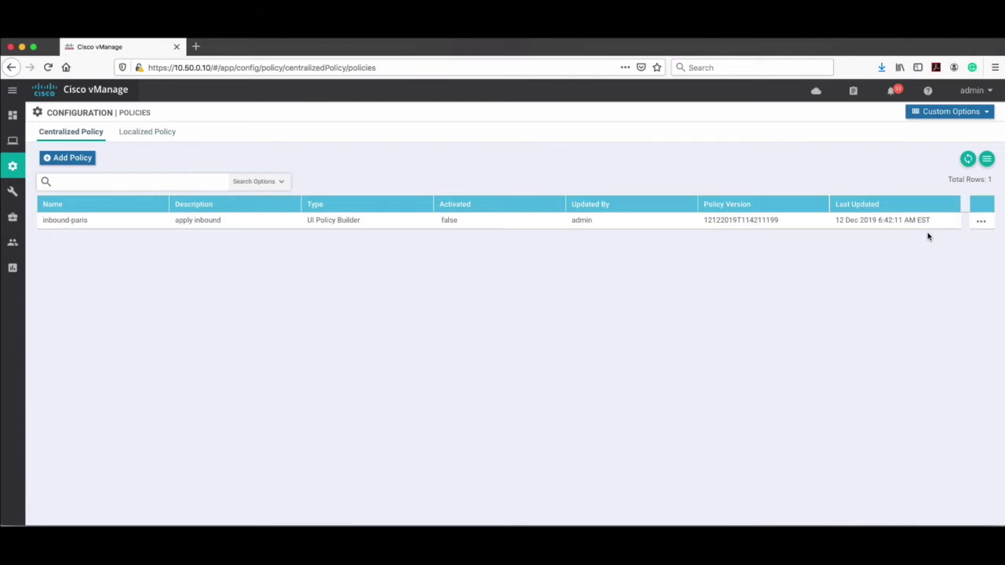
# Activate the inbound-paris centralized policy on the reachable vSmarts
pyautogui.click(980, 222)
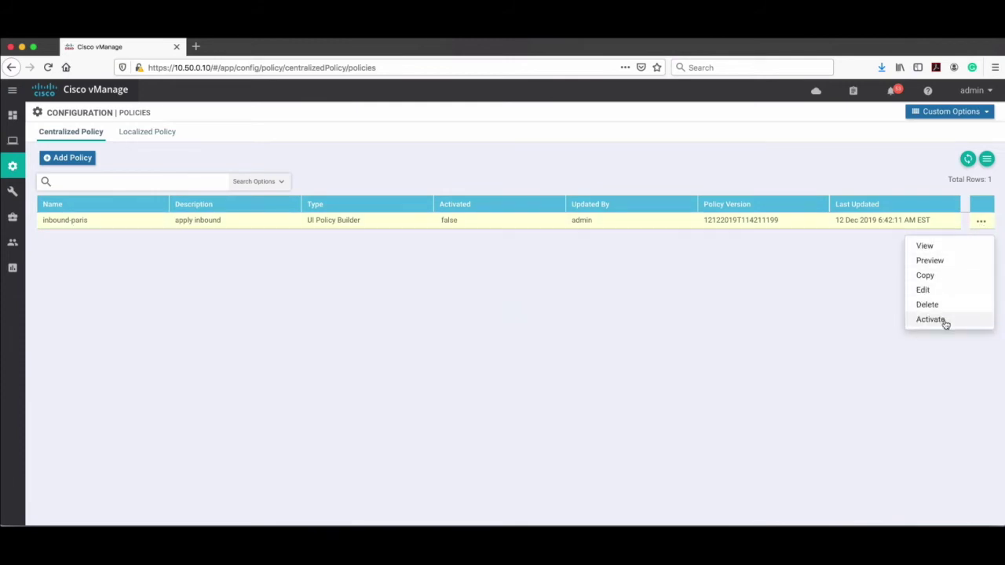
pyautogui.click(945, 322)
pyautogui.moveTo(350, 300); pyautogui.dragTo(311, 298)
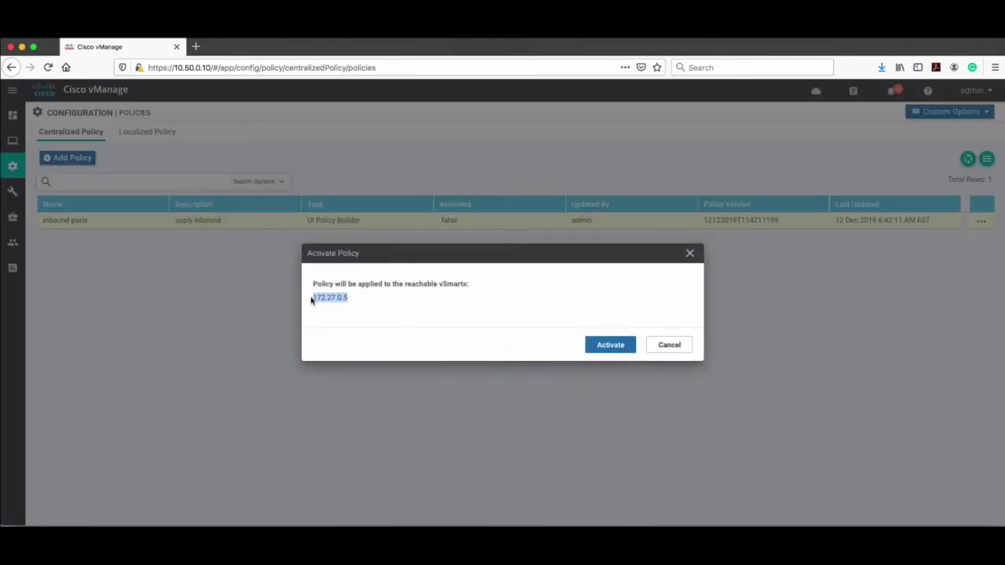
pyautogui.click(443, 288)
pyautogui.moveTo(443, 287); pyautogui.dragTo(466, 287)
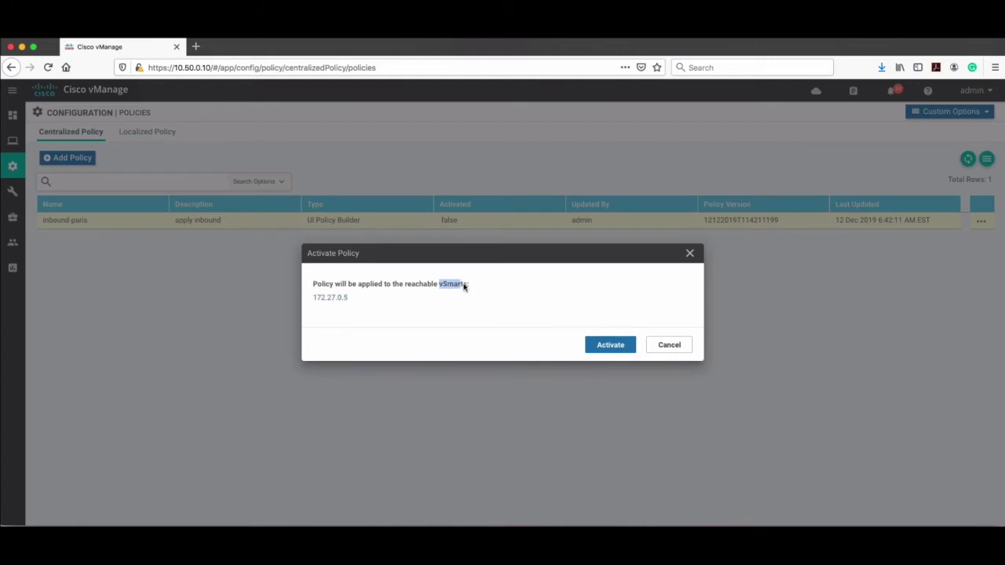
pyautogui.click(610, 344)
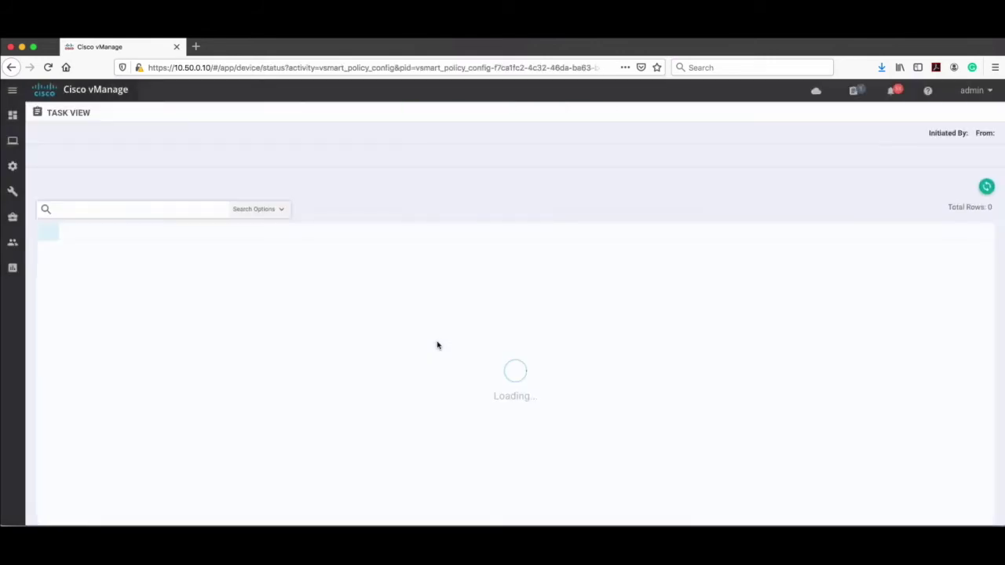
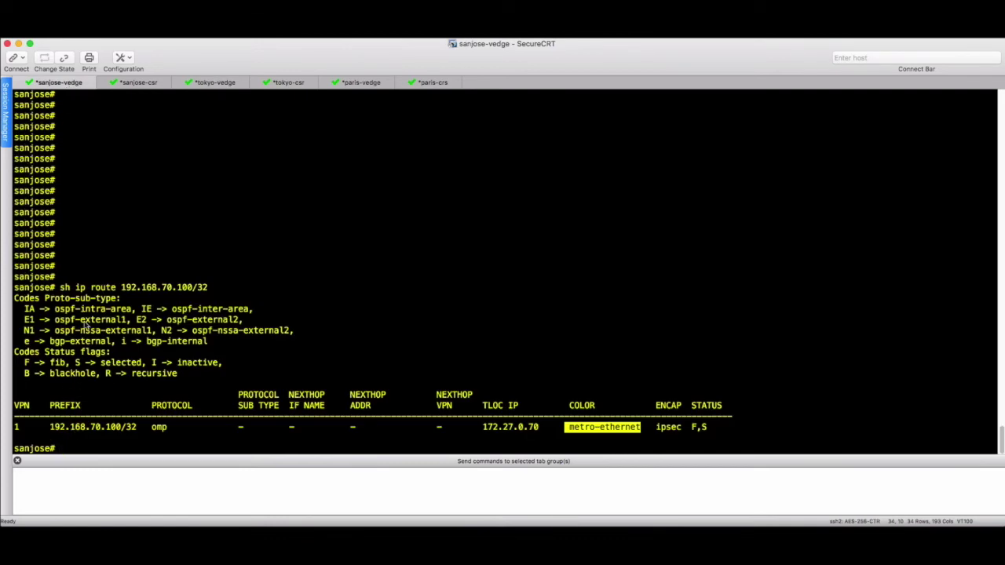
# Copy the San Jose vEdge command "sh ip route 192.168.70.100/32" in SecureCRT, run it on the Tokyo vEdge and check the route's color
pyautogui.moveTo(57, 287); pyautogui.dragTo(208, 288)
pyautogui.press('super+c')
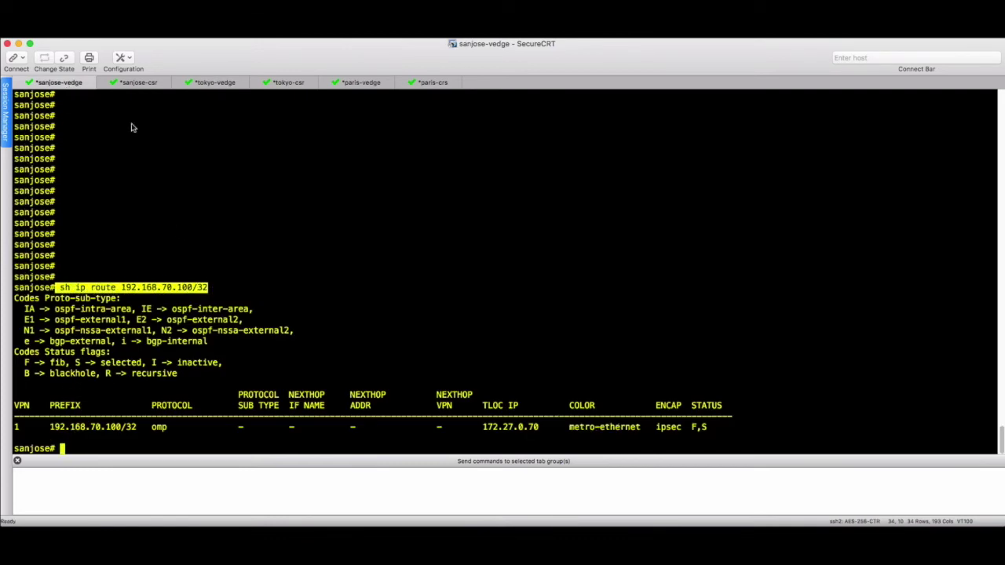
pyautogui.click(204, 85)
pyautogui.press('super+v')
pyautogui.press('Return')
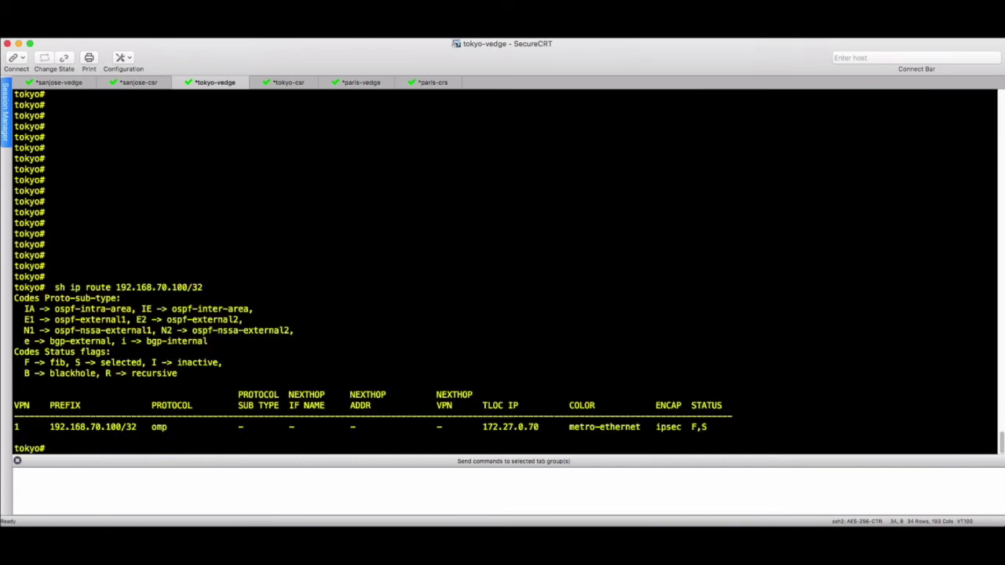
pyautogui.moveTo(570, 429); pyautogui.dragTo(642, 429)
pyautogui.press('Return')
pyautogui.press('Return')
pyautogui.press('Return')
pyautogui.press('Return')
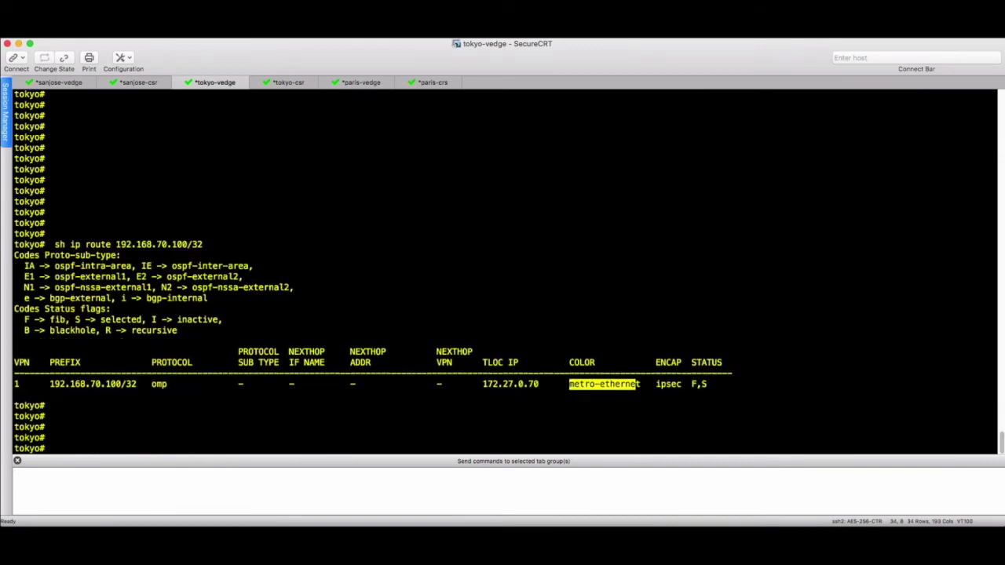
# Run "show omp tlocs received detail" on the Tokyo vEdge and page through the output to the site 70 entries
pyautogui.write('show omp tlocs received detail')
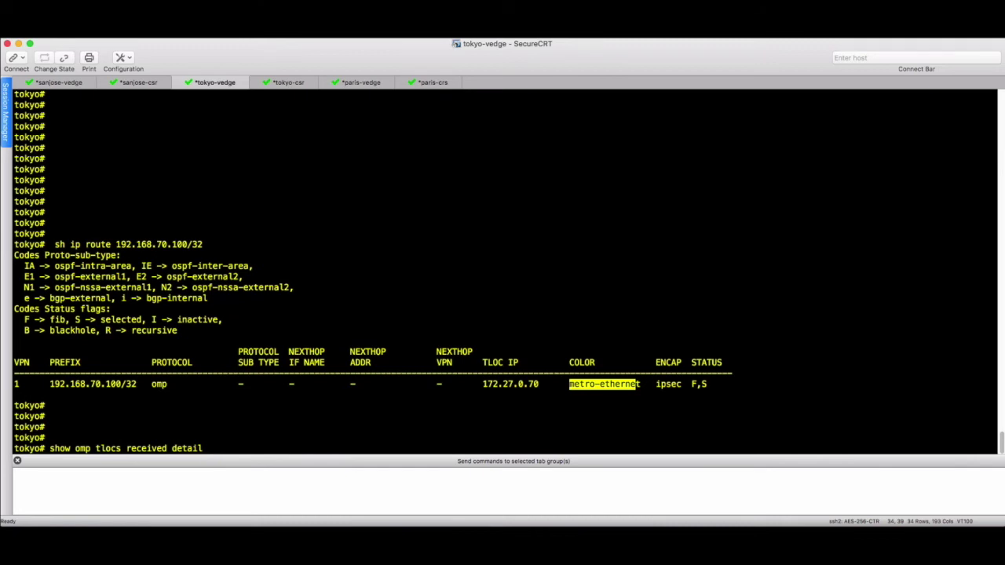
pyautogui.press('Return')
pyautogui.scroll(2, 503, 272)
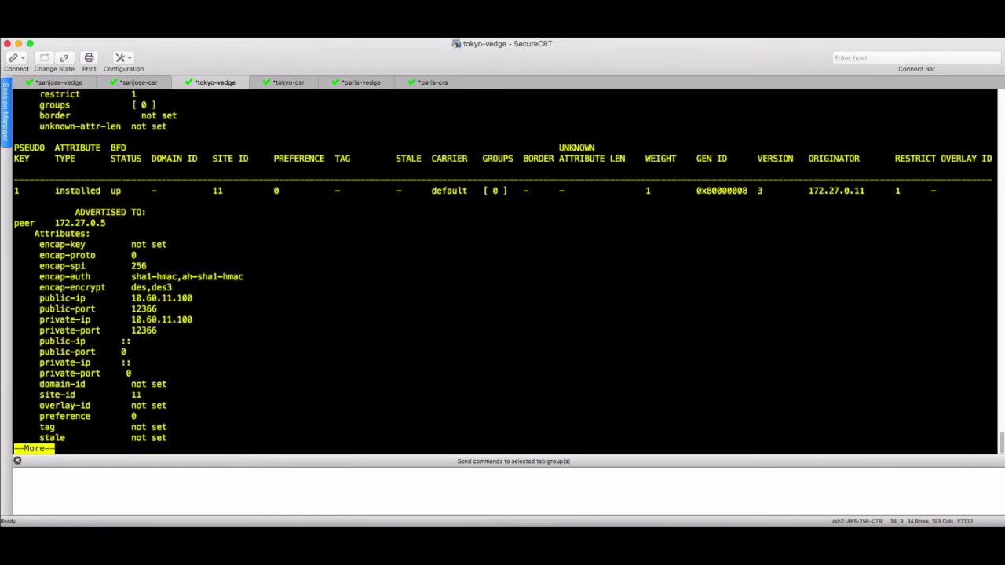
pyautogui.moveTo(269, 158); pyautogui.dragTo(325, 164)
pyautogui.doubleClick(342, 160)
pyautogui.moveTo(433, 161); pyautogui.dragTo(470, 162)
pyautogui.press('space')
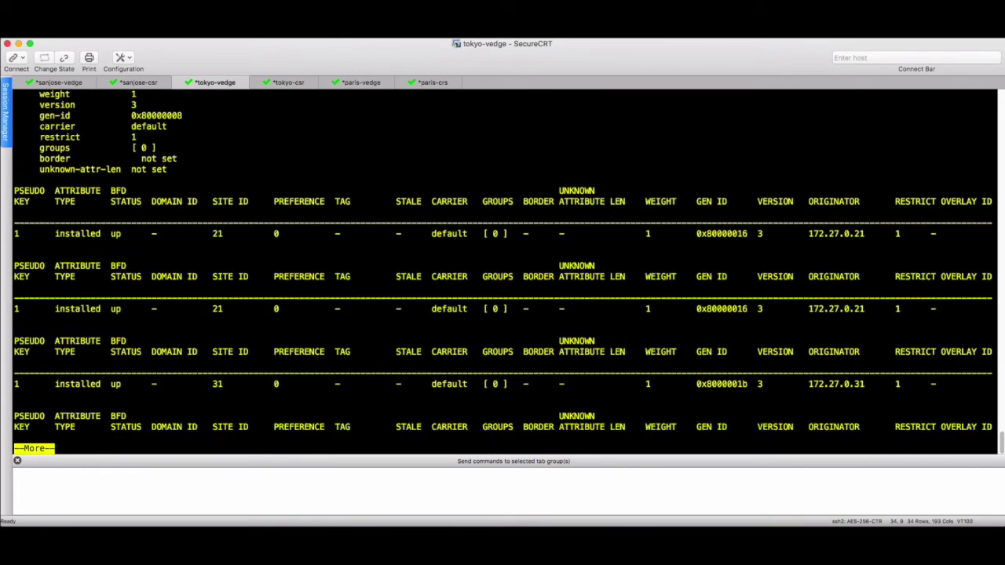
pyautogui.press('space')
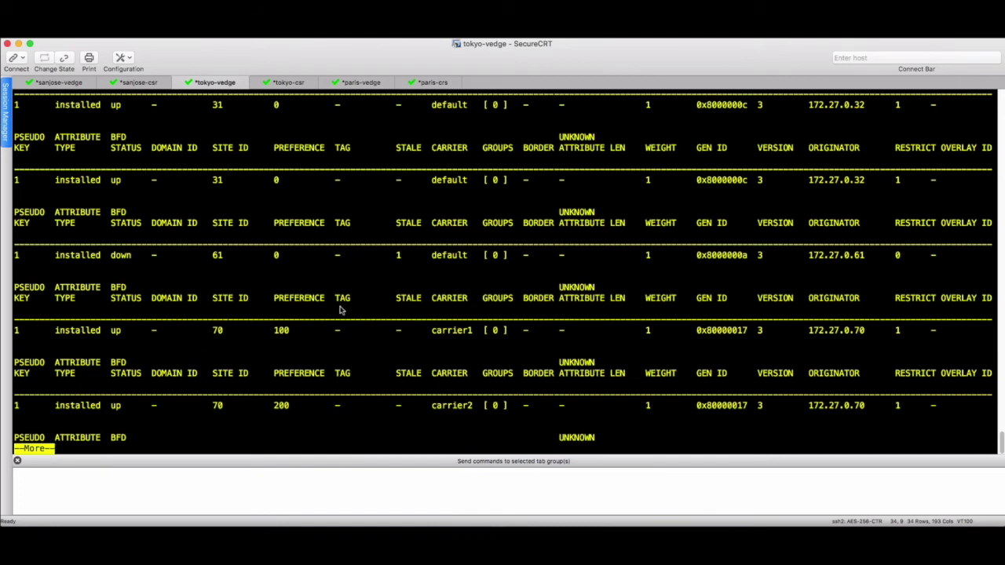
# Examine the originators of both site 70 TLOCs and the carrier1 entry's preference, and page to the end of the output
pyautogui.moveTo(863, 340); pyautogui.dragTo(811, 335)
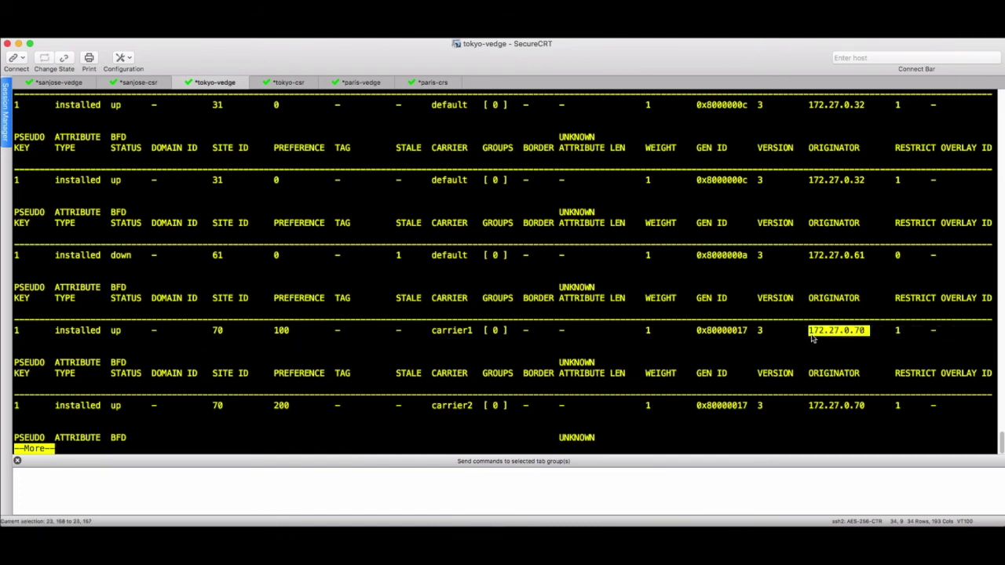
pyautogui.moveTo(863, 406); pyautogui.dragTo(810, 407)
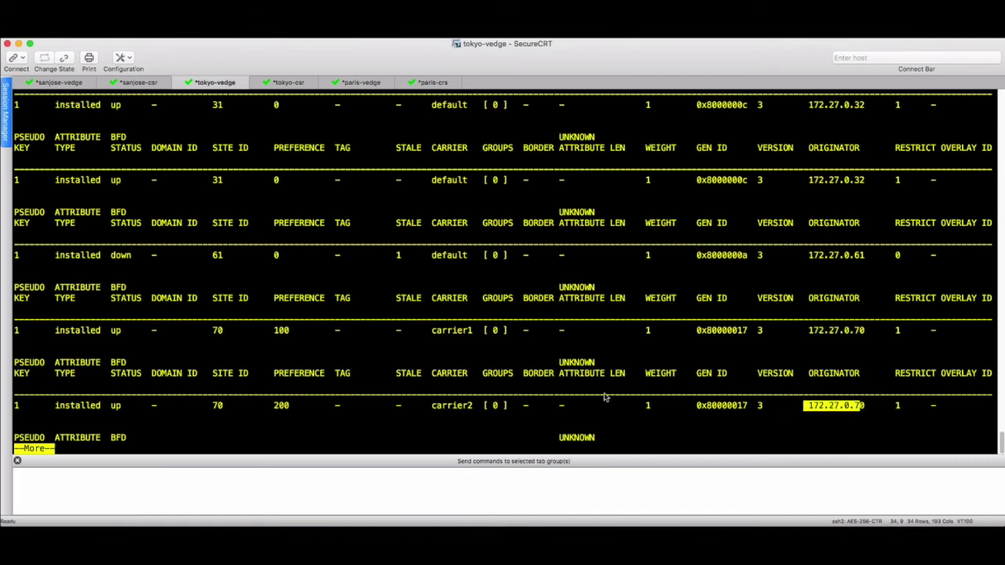
pyautogui.moveTo(434, 331); pyautogui.dragTo(483, 334)
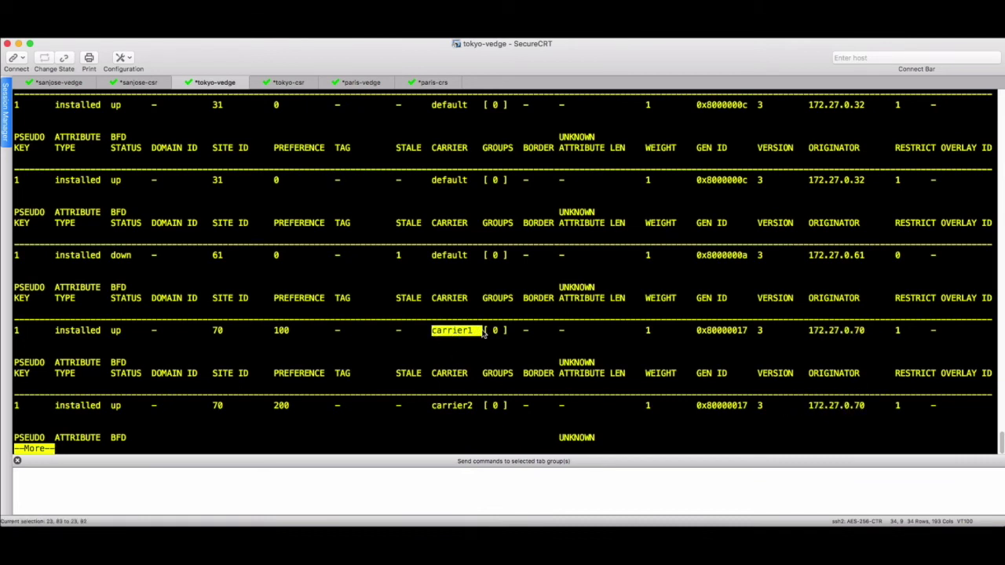
pyautogui.moveTo(275, 330); pyautogui.dragTo(307, 337)
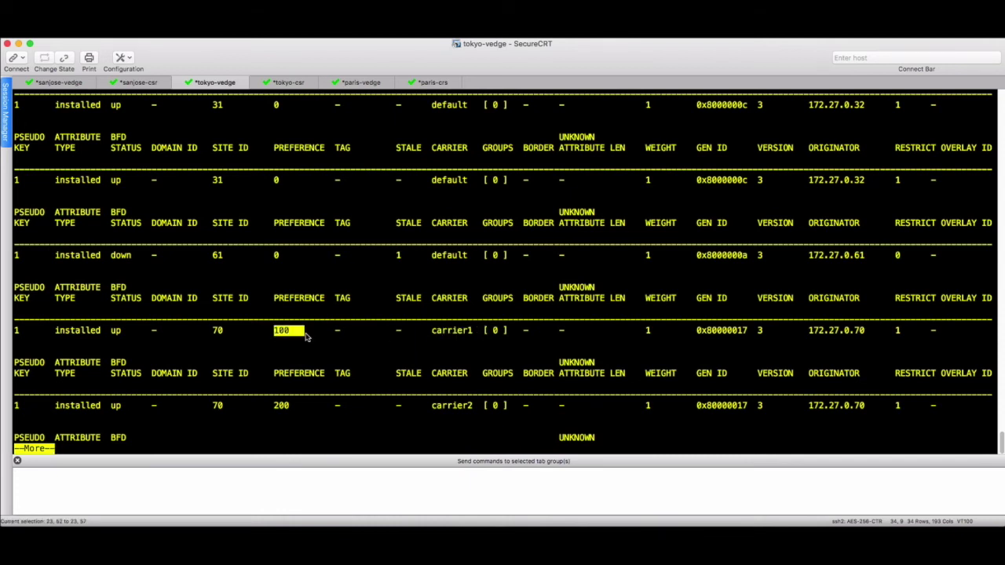
pyautogui.press('space')
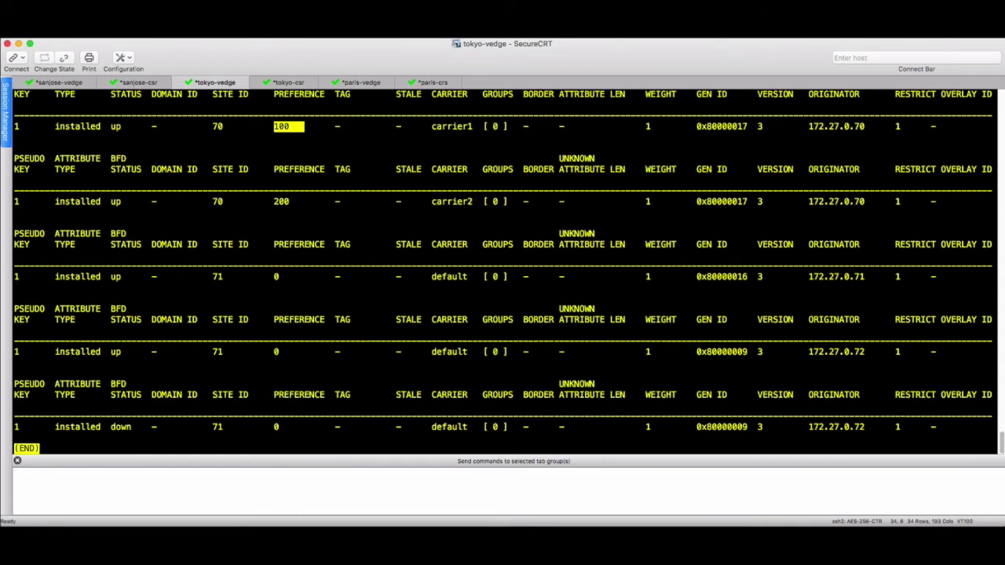
pyautogui.press('q')
# Examine the carrier2 TLOC's preference and the site ID of the Paris entries, and switch to the Paris vEdge session
pyautogui.moveTo(266, 202); pyautogui.dragTo(291, 202)
pyautogui.moveTo(428, 204); pyautogui.dragTo(473, 204)
pyautogui.click(274, 204)
pyautogui.moveTo(258, 202); pyautogui.dragTo(305, 203)
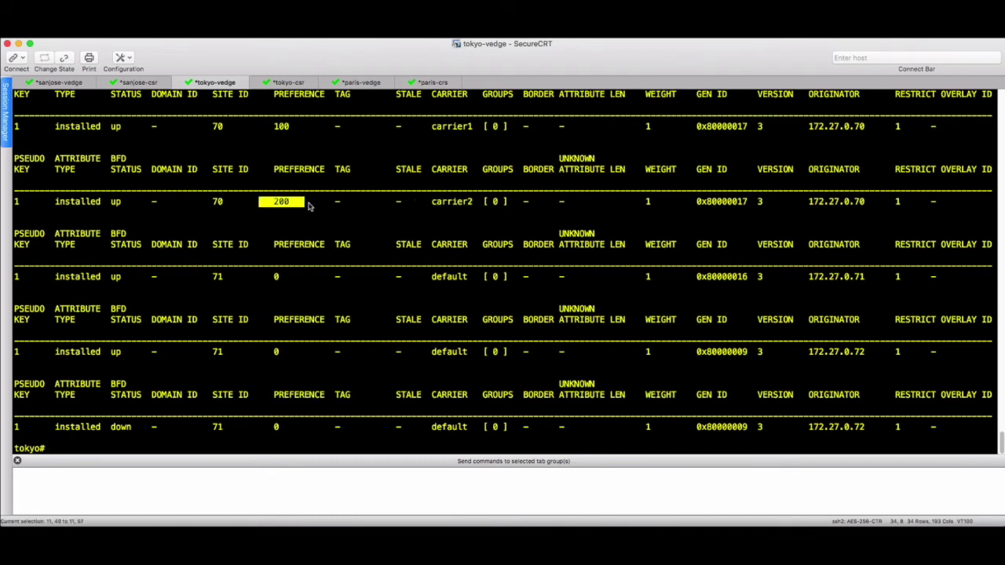
pyautogui.moveTo(213, 95); pyautogui.dragTo(249, 96)
pyautogui.doubleClick(218, 126)
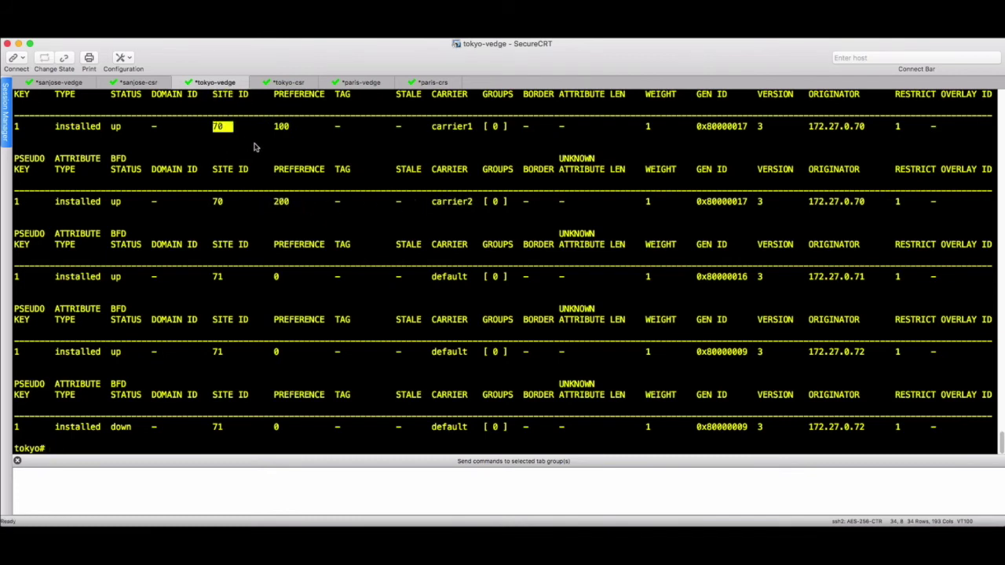
pyautogui.click(365, 85)
pyautogui.write('sh lco')
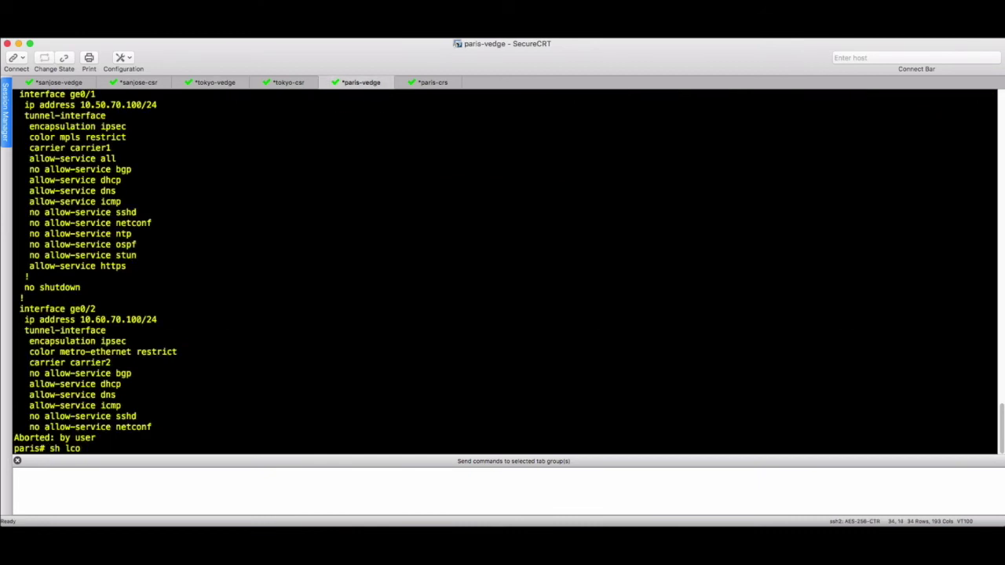
pyautogui.write('ca')
pyautogui.press('Tab')
pyautogui.press('BackSpace')
pyautogui.press('BackSpace')
pyautogui.press('BackSpace')
pyautogui.press('BackSpace')
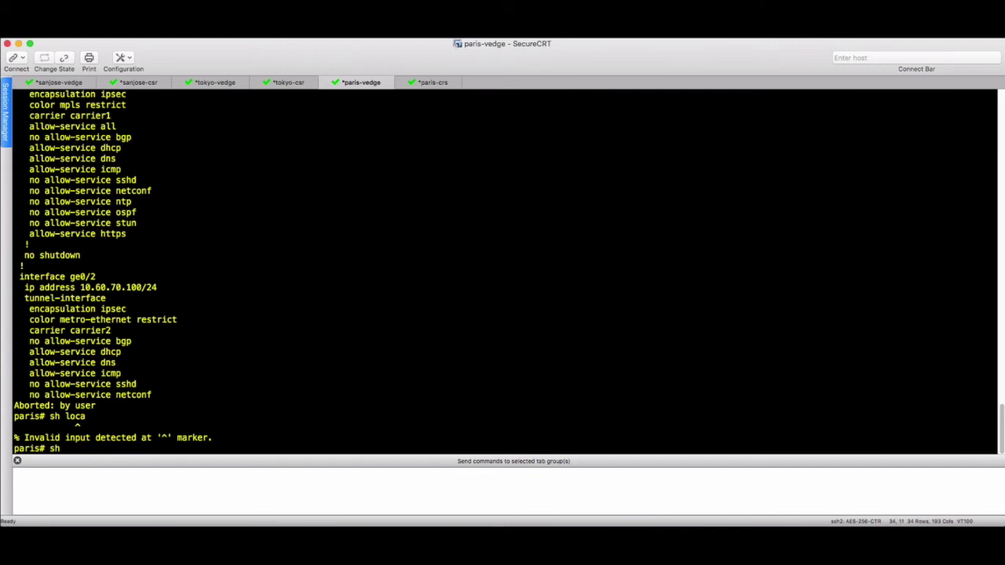
pyautogui.press('BackSpace')
pyautogui.press('BackSpace')
pyautogui.press('BackSpace')
# Clear the Paris vEdge screen with blank prompts and run "show control local-properties site-id" to check its site ID
pyautogui.press('Return')
pyautogui.press('Return')
pyautogui.press('Return')
pyautogui.press('Return')
pyautogui.press('Return')
pyautogui.press('Return')
pyautogui.press('Return')
pyautogui.press('Return')
pyautogui.press('Return')
pyautogui.press('Return')
pyautogui.press('Return')
pyautogui.press('Return')
pyautogui.press('Return')
pyautogui.press('Return')
pyautogui.press('Return')
pyautogui.press('Return')
pyautogui.press('Return')
pyautogui.press('Return')
pyautogui.press('Return')
pyautogui.press('Return')
pyautogui.write('sh contr')
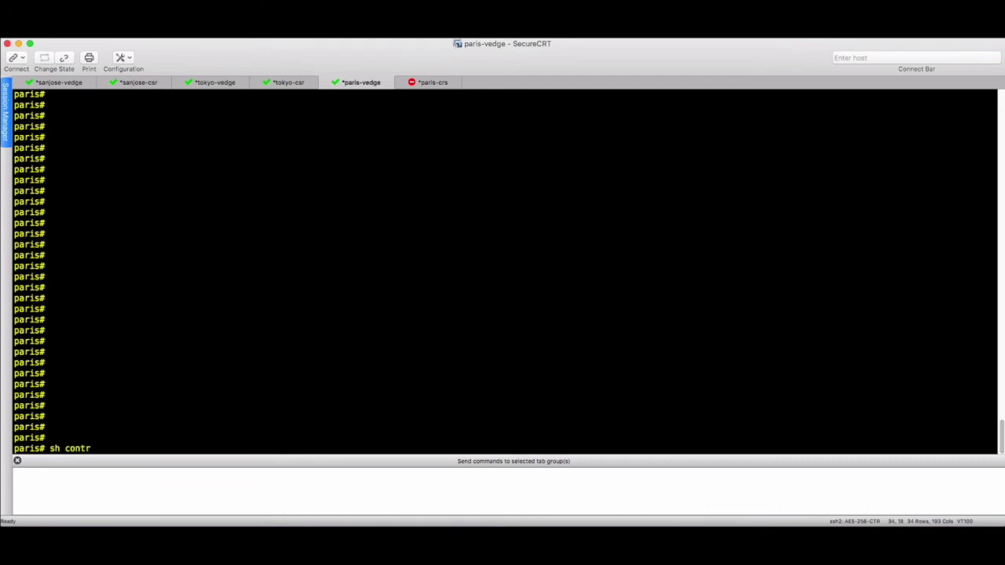
pyautogui.press('Tab')
pyautogui.write('loc')
pyautogui.press('Tab')
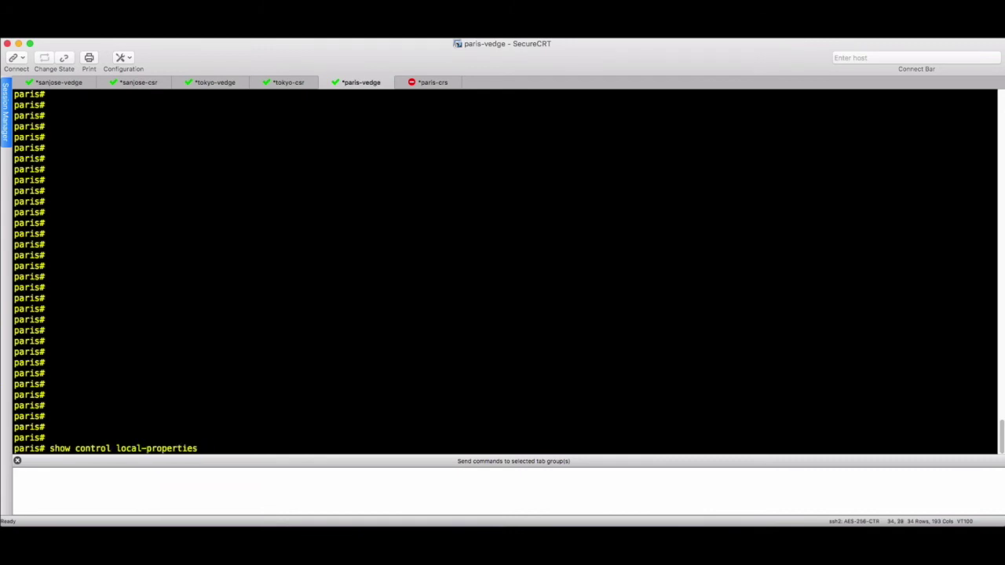
pyautogui.write('site-id')
pyautogui.press('Return')
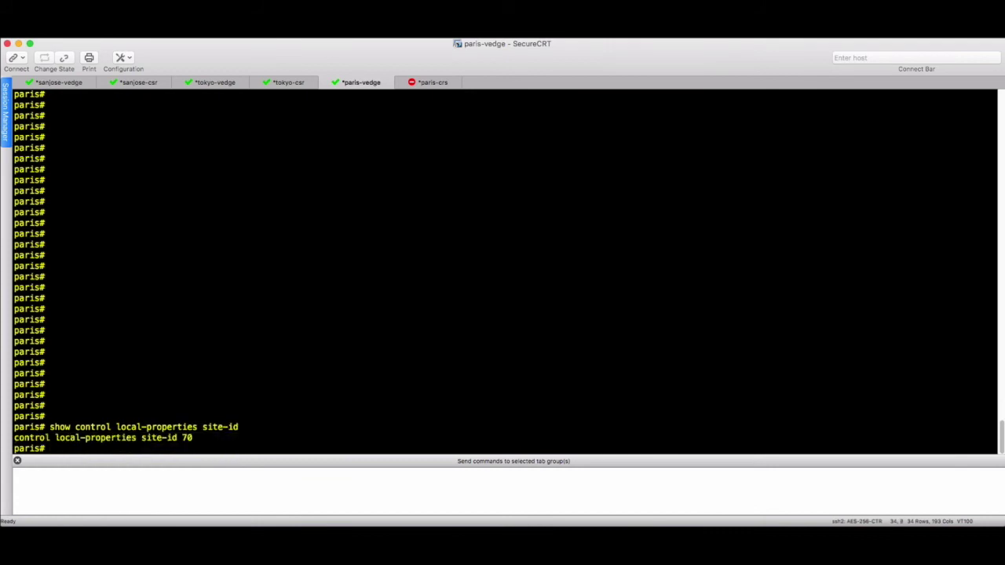
pyautogui.doubleClick(187, 437)
# Run "show control local-properties system-ip" on the Paris vEdge to check its system IP
pyautogui.press('Up')
pyautogui.press('BackSpace')
pyautogui.press('BackSpace')
pyautogui.press('BackSpace')
pyautogui.press('BackSpace')
pyautogui.press('BackSpace')
pyautogui.press('BackSpace')
pyautogui.write('ystem-ip')
pyautogui.press('Return')
pyautogui.moveTo(193, 438); pyautogui.dragTo(249, 438)
# Return to the Tokyo vEdge session and compare the Paris TLOC preferences with those of the site 71 originators
pyautogui.click(177, 82)
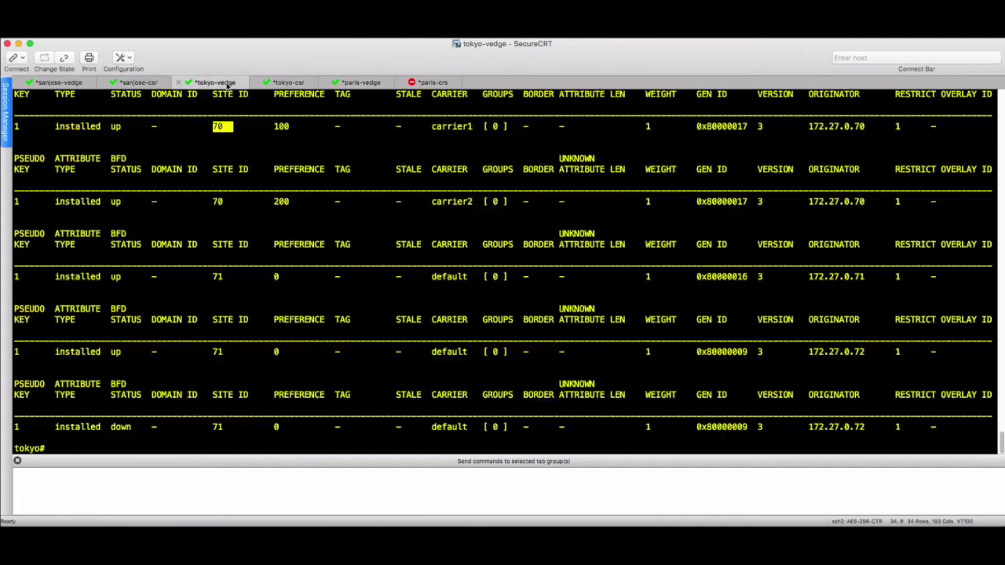
pyautogui.moveTo(865, 202); pyautogui.dragTo(797, 202)
pyautogui.moveTo(290, 202); pyautogui.dragTo(266, 202)
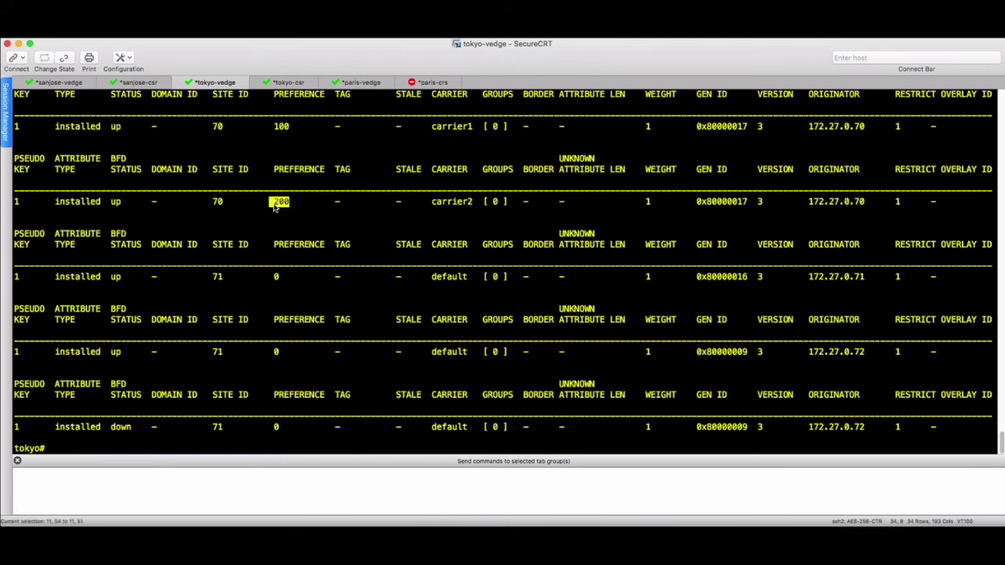
pyautogui.moveTo(291, 126); pyautogui.dragTo(259, 126)
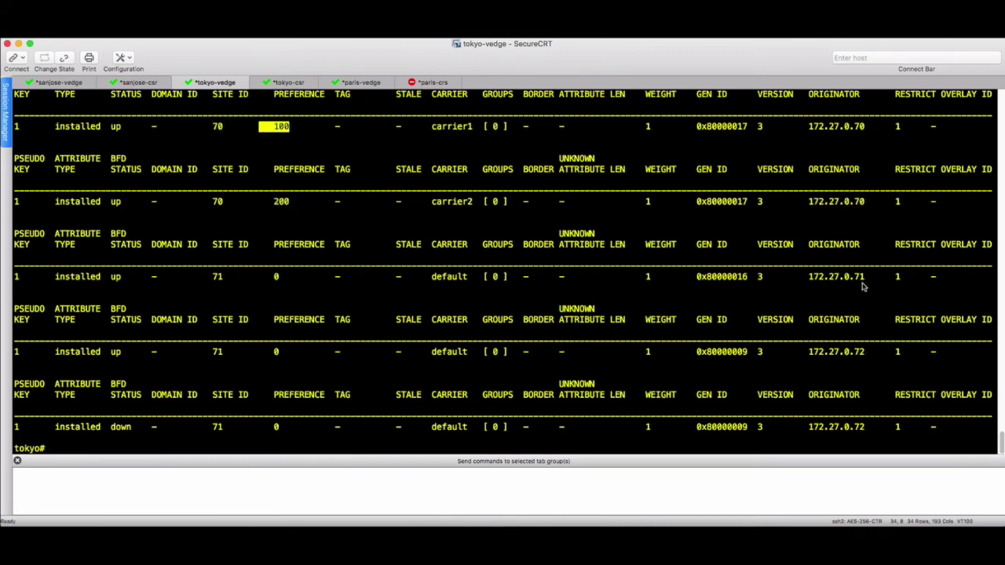
pyautogui.moveTo(865, 277); pyautogui.dragTo(791, 276)
pyautogui.moveTo(276, 276); pyautogui.dragTo(288, 354)
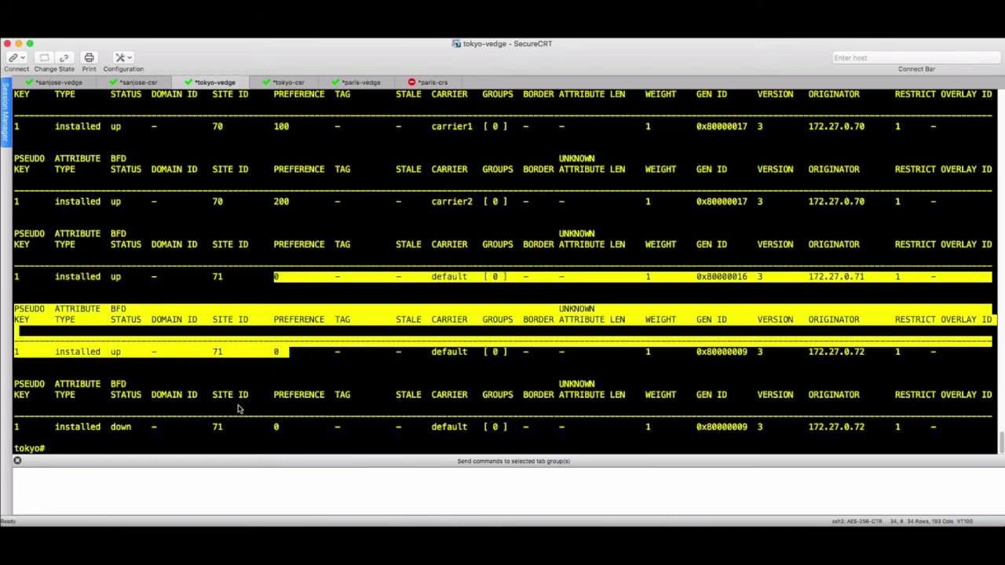
# Examine the 192.168.70.100/32 route's TLOC IP and color on the San Jose vEdge, and ping 192.168.70.100 from the San Jose CSR
pyautogui.click(75, 86)
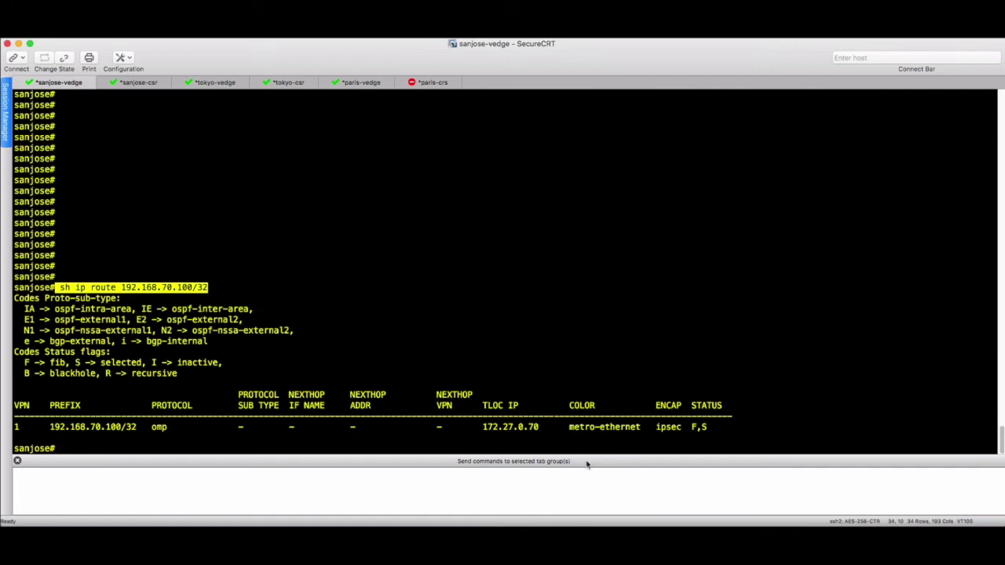
pyautogui.moveTo(723, 427); pyautogui.dragTo(471, 428)
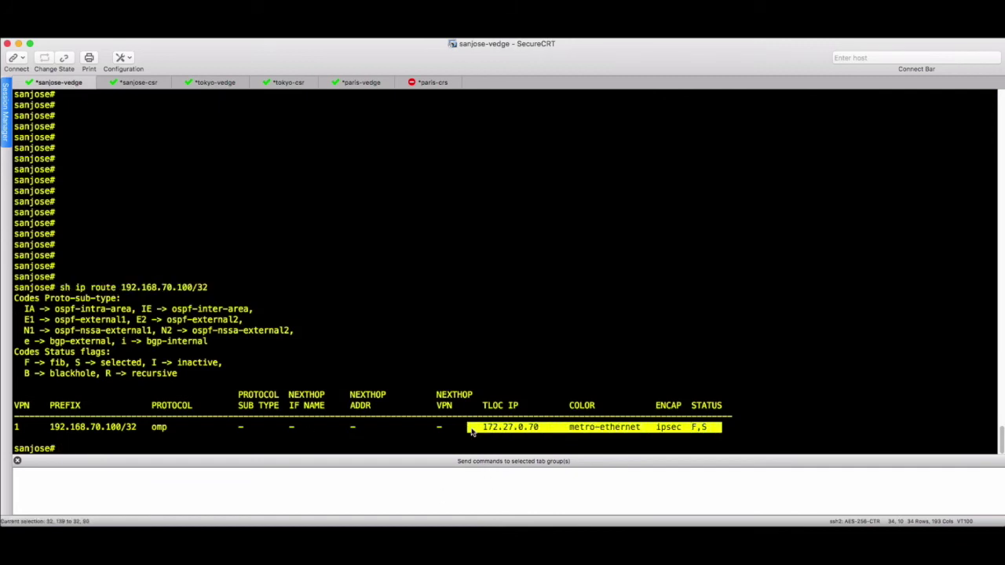
pyautogui.click(139, 84)
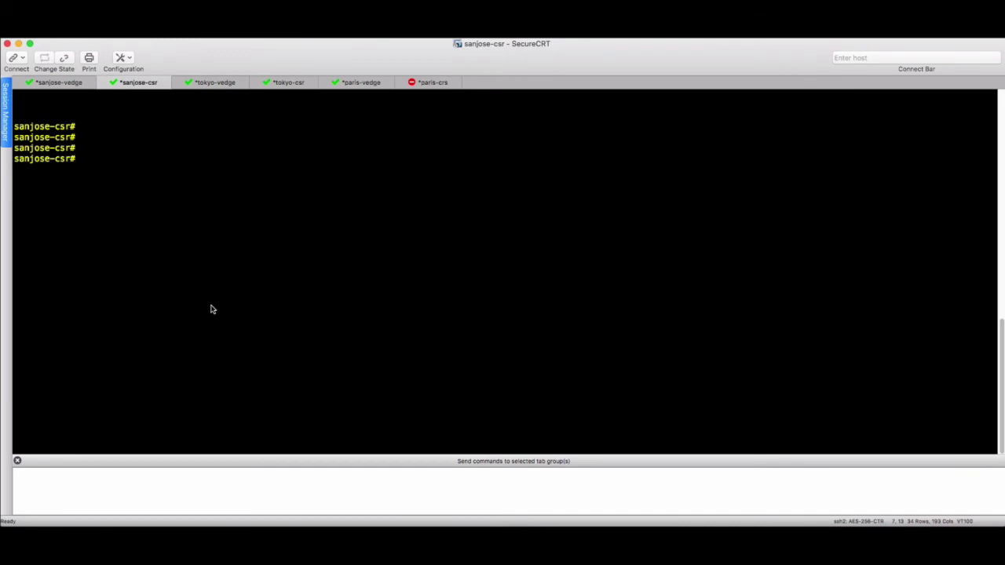
pyautogui.write('ping 192.168.70')
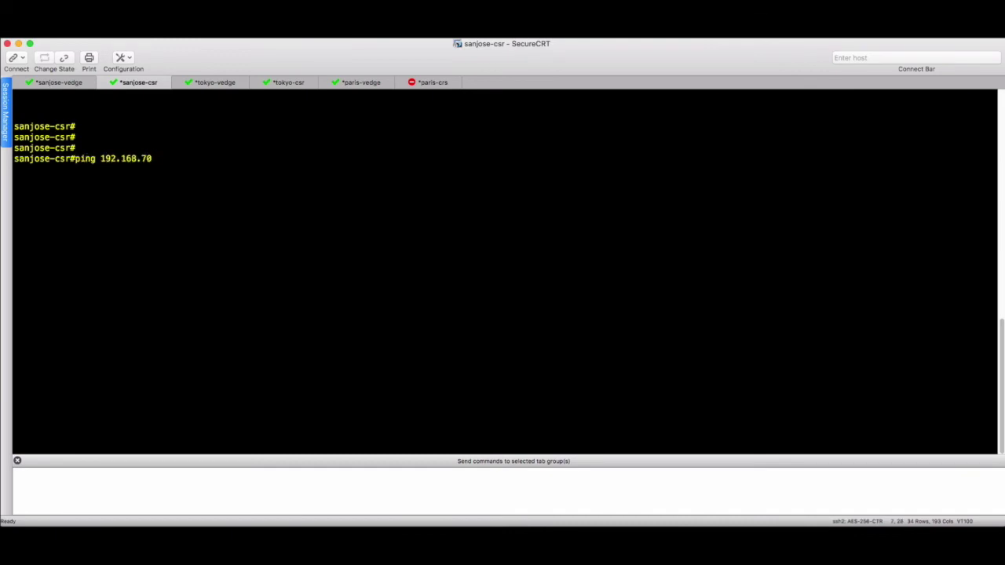
pyautogui.write('.100')
pyautogui.press('Return')
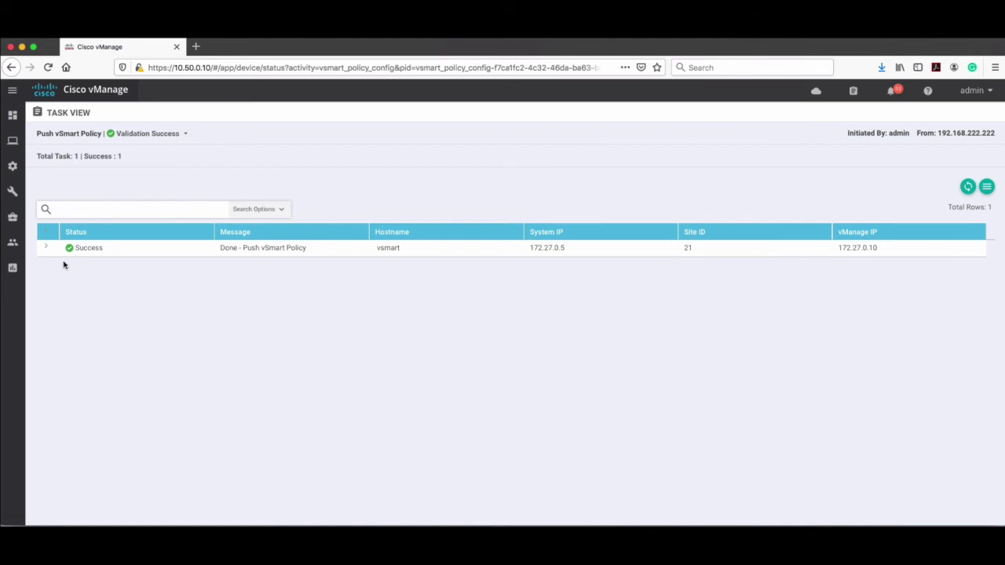
# In vManage, check the policy push task log and deactivate the inbound-paris centralized policy on the reachable vSmart
pyautogui.click(46, 247)
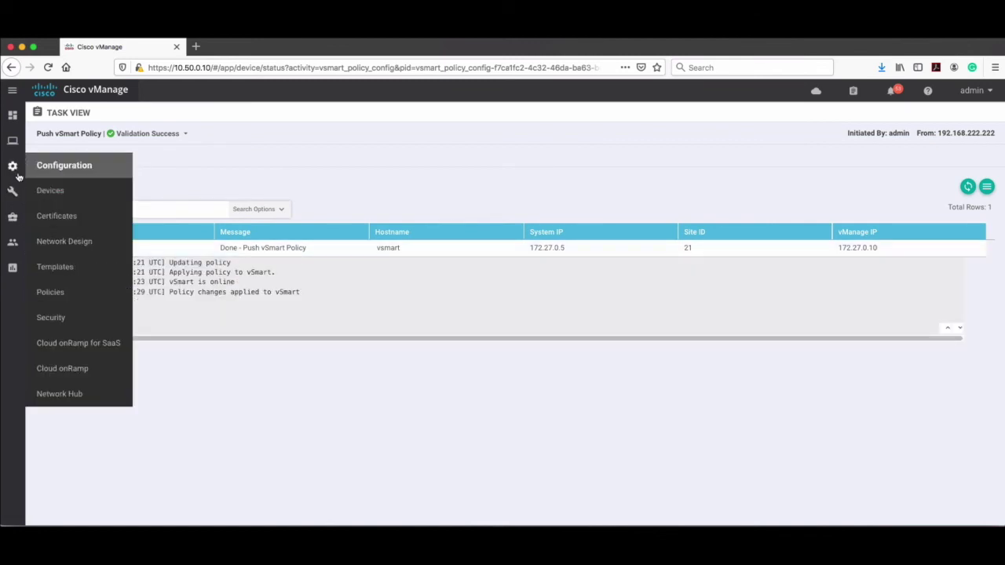
pyautogui.click(47, 291)
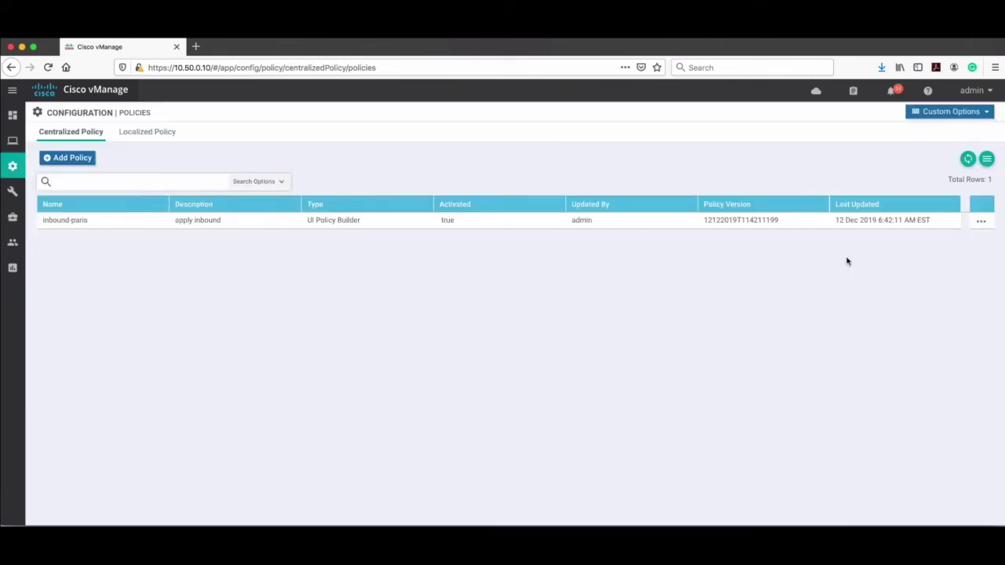
pyautogui.click(981, 221)
pyautogui.click(927, 318)
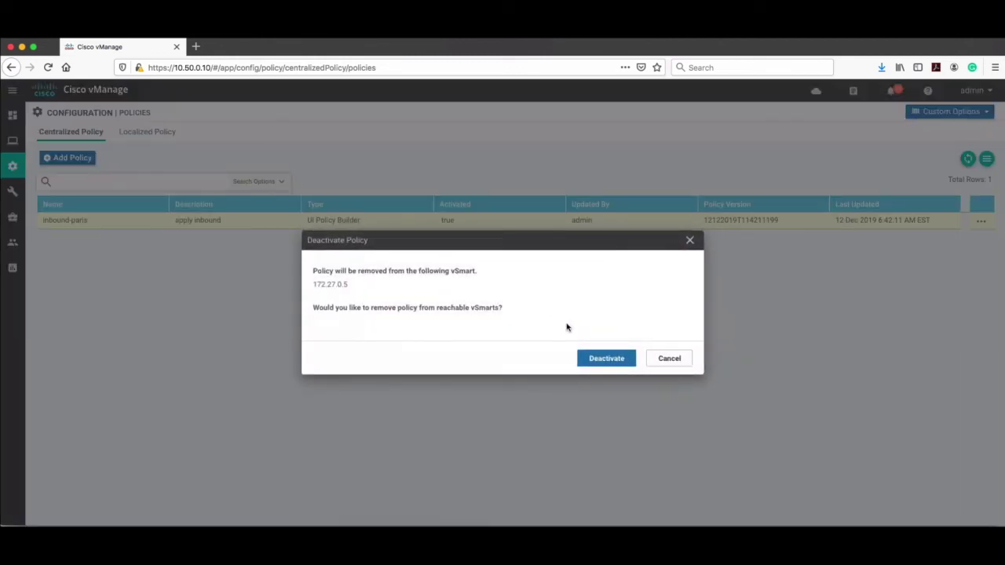
pyautogui.click(608, 358)
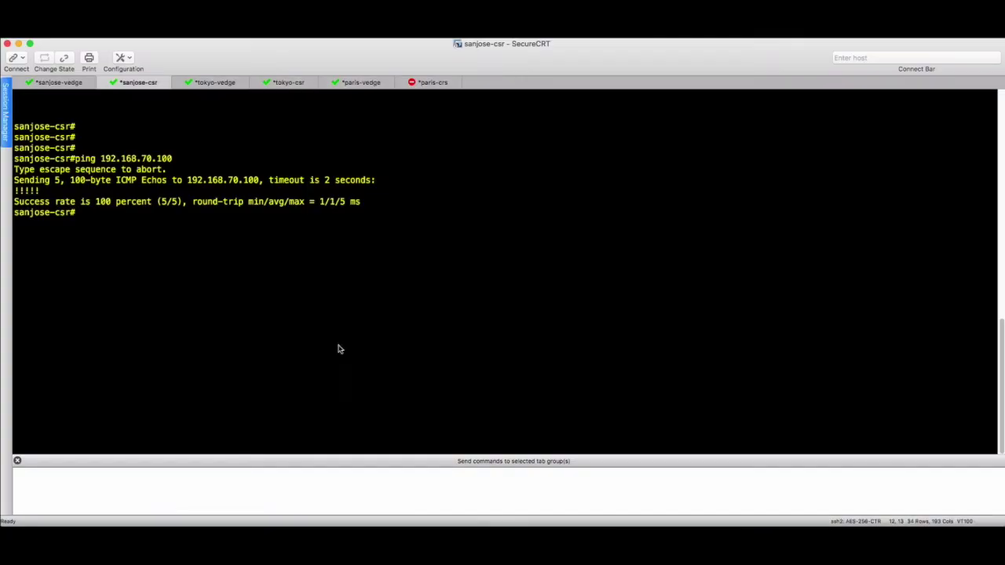
# Switch to SecureCRT, rerun "sh ip route 192.168.70.100/32" on the San Jose vEdge and examine the route's TLOC colors
pyautogui.click(36, 80)
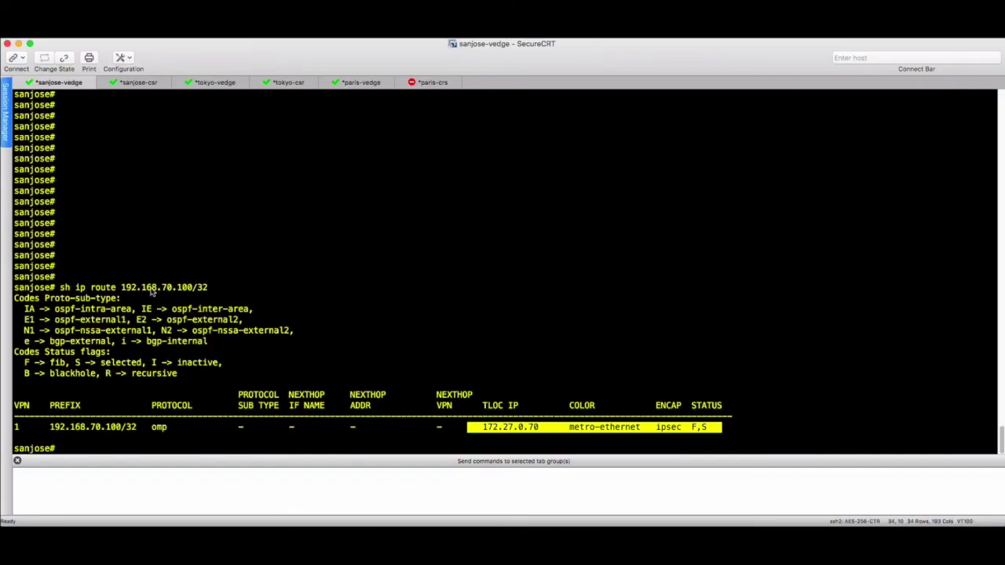
pyautogui.press('Up')
pyautogui.press('Return')
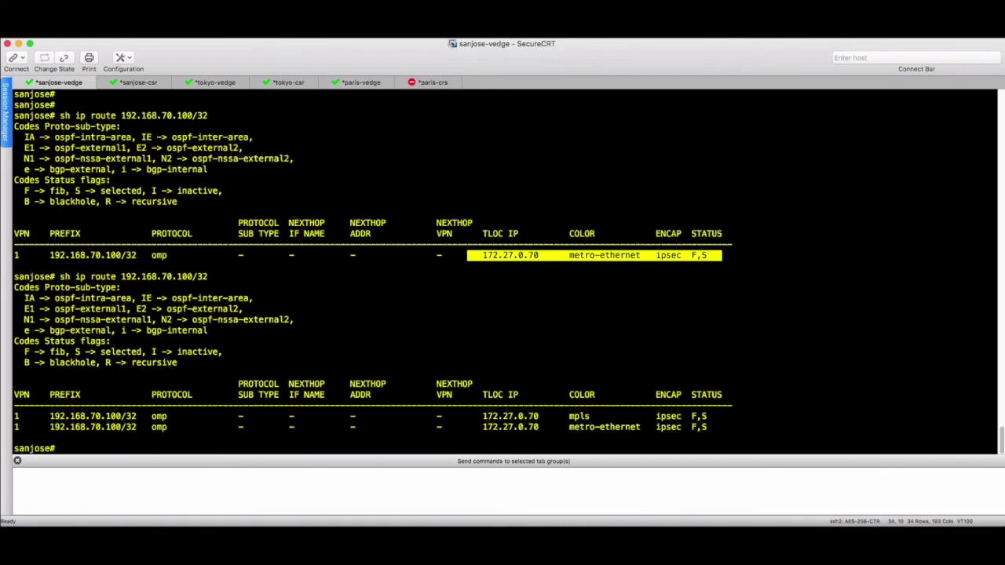
pyautogui.moveTo(538, 408); pyautogui.dragTo(709, 437)
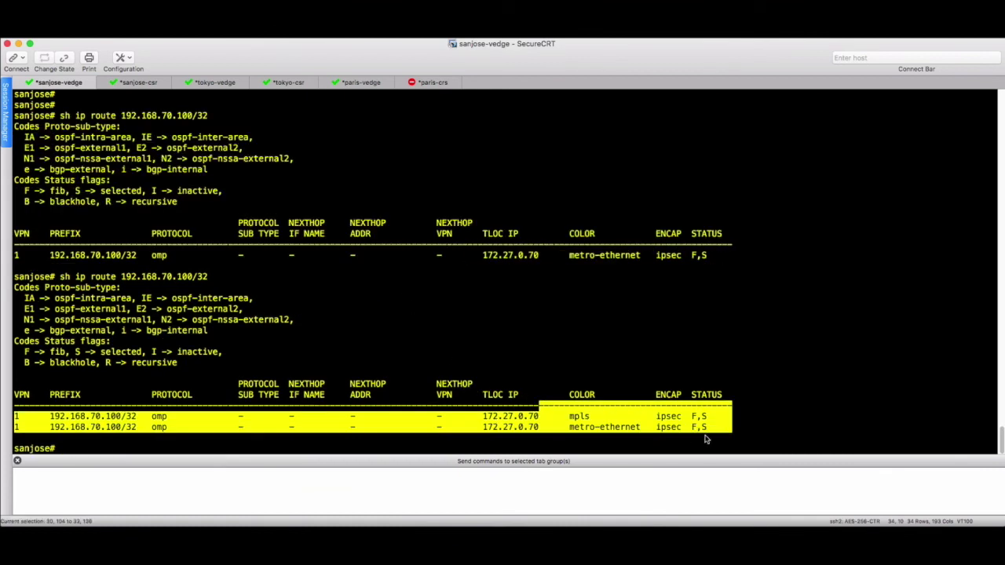
# Run "sh ip route 192.168.70.100/32" on the Tokyo vEdge and examine the TLOC colors of the route
pyautogui.click(218, 82)
pyautogui.press('Up')
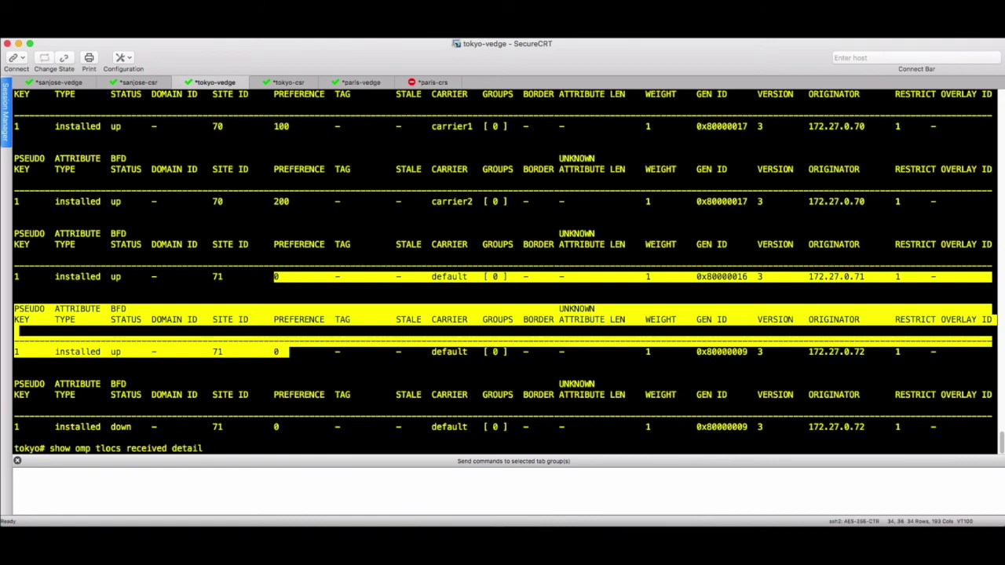
pyautogui.press('Up')
pyautogui.press('Return')
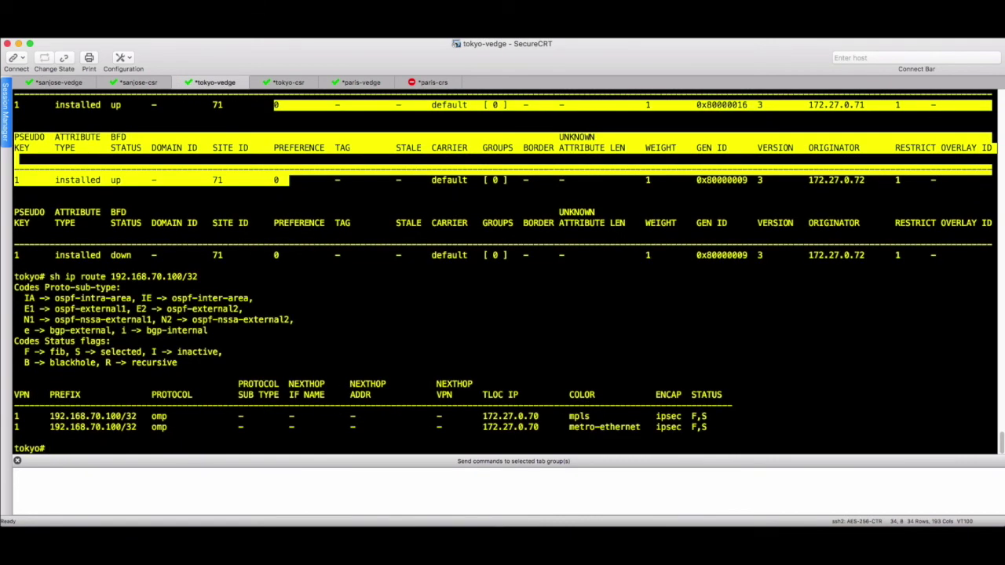
pyautogui.moveTo(14, 393); pyautogui.dragTo(635, 439)
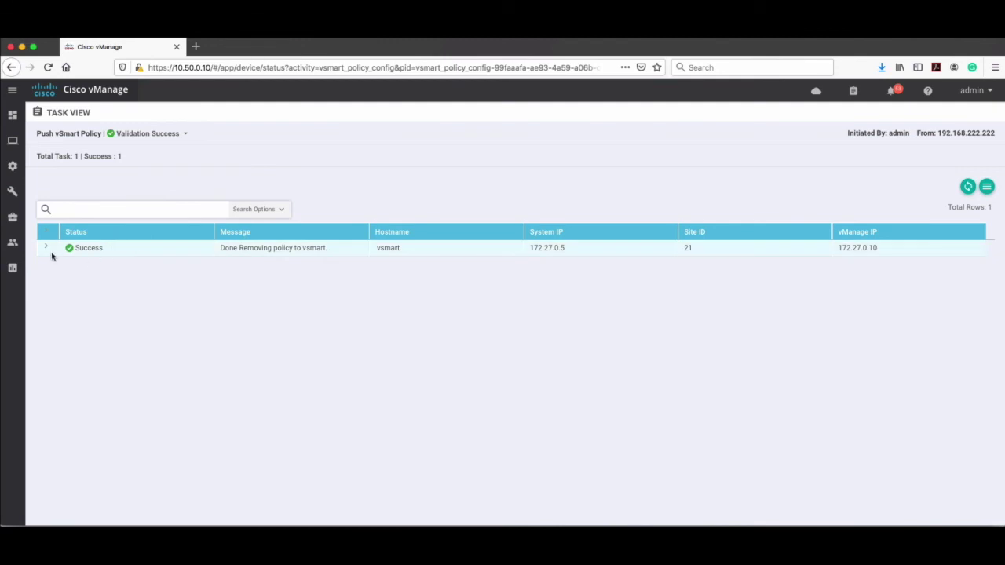
# Switch to vManage, open the inbound-paris centralized policy for editing and remove its inbound Paris site list entry
pyautogui.moveTo(23, 195)
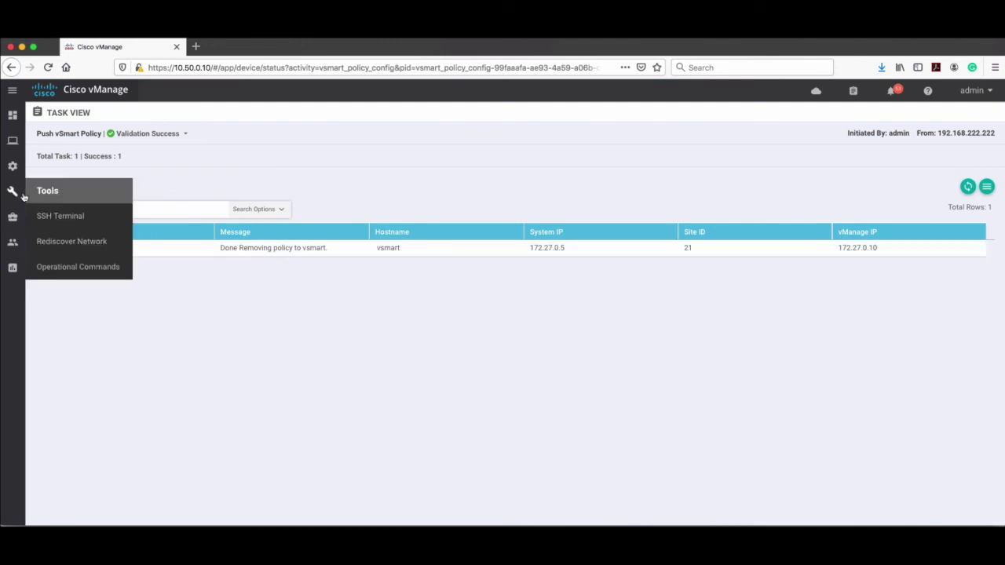
pyautogui.moveTo(15, 167)
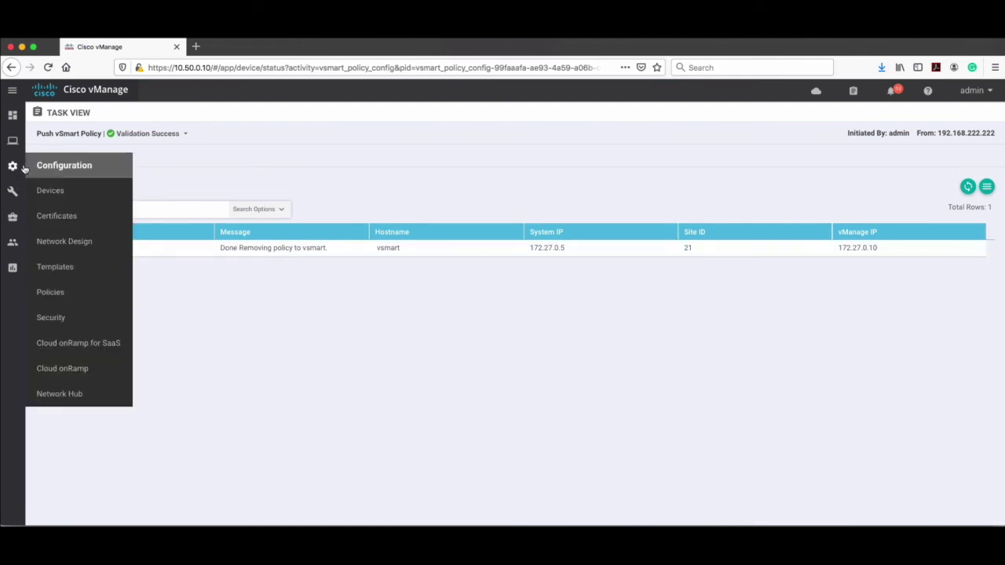
pyautogui.click(66, 301)
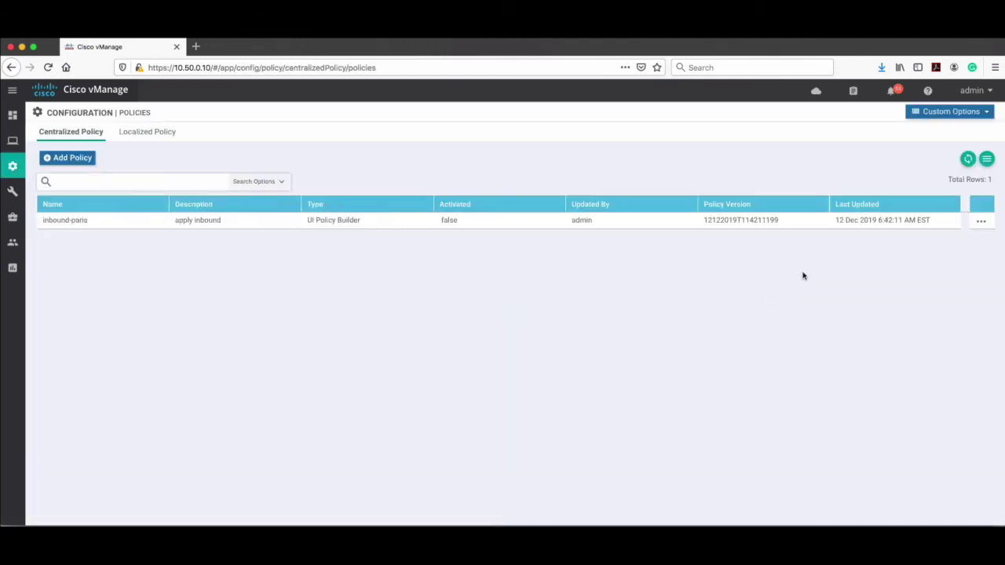
pyautogui.click(980, 221)
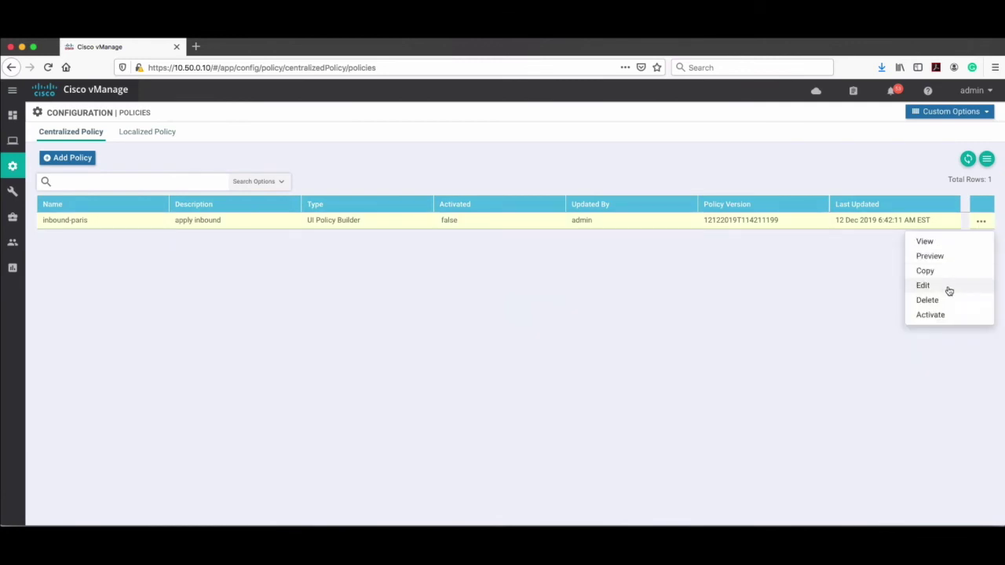
pyautogui.click(923, 286)
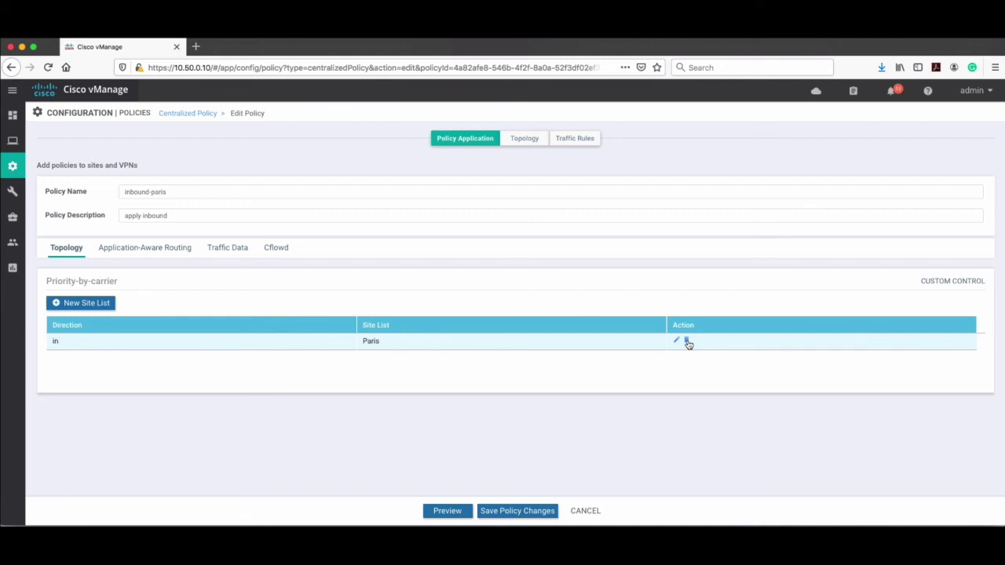
pyautogui.click(687, 343)
# Add a new site list entry to the Priority-by-carrier topology with sanjose as the outbound site list
pyautogui.click(100, 303)
pyautogui.click(96, 379)
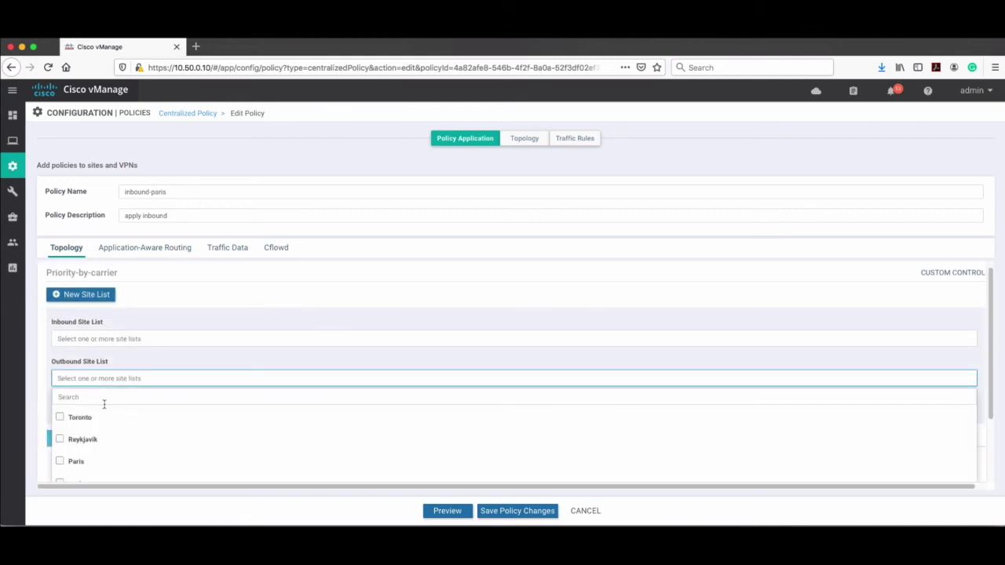
pyautogui.scroll(-2, 104, 404)
pyautogui.click(63, 434)
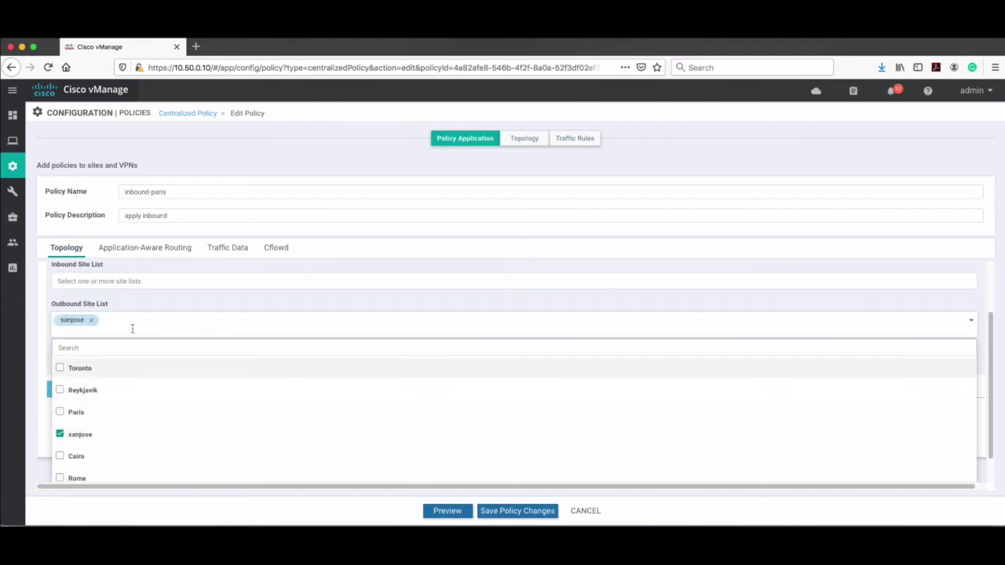
pyautogui.click(146, 300)
pyautogui.click(324, 325)
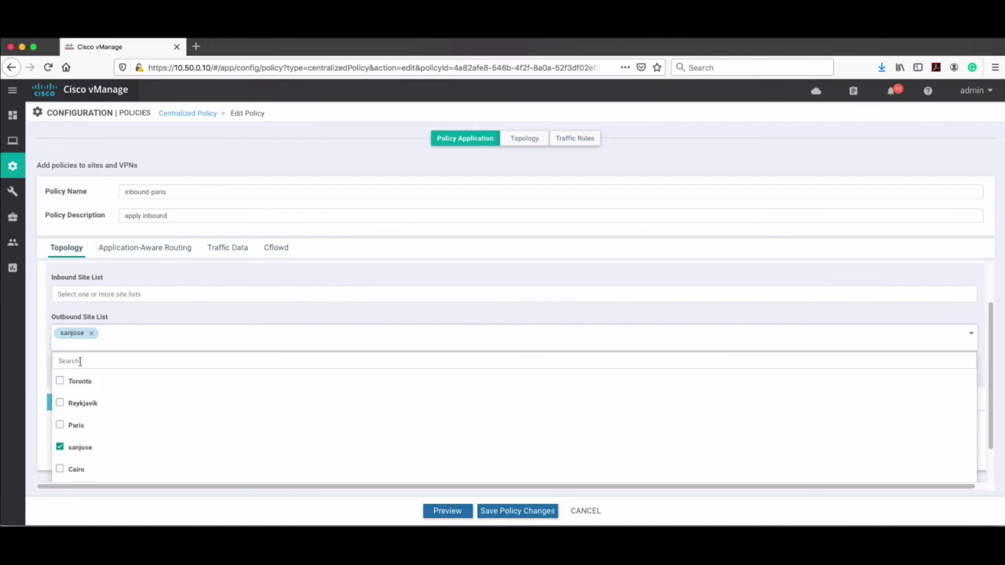
pyautogui.click(109, 318)
pyautogui.click(903, 367)
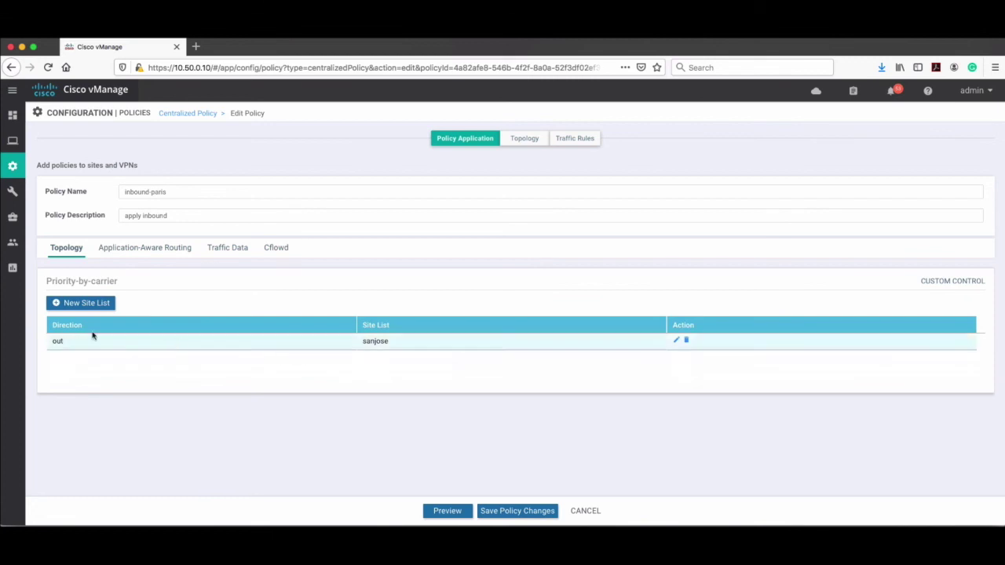
# Save the policy changes and activate the inbound-paris policy on the reachable vSmart
pyautogui.click(518, 511)
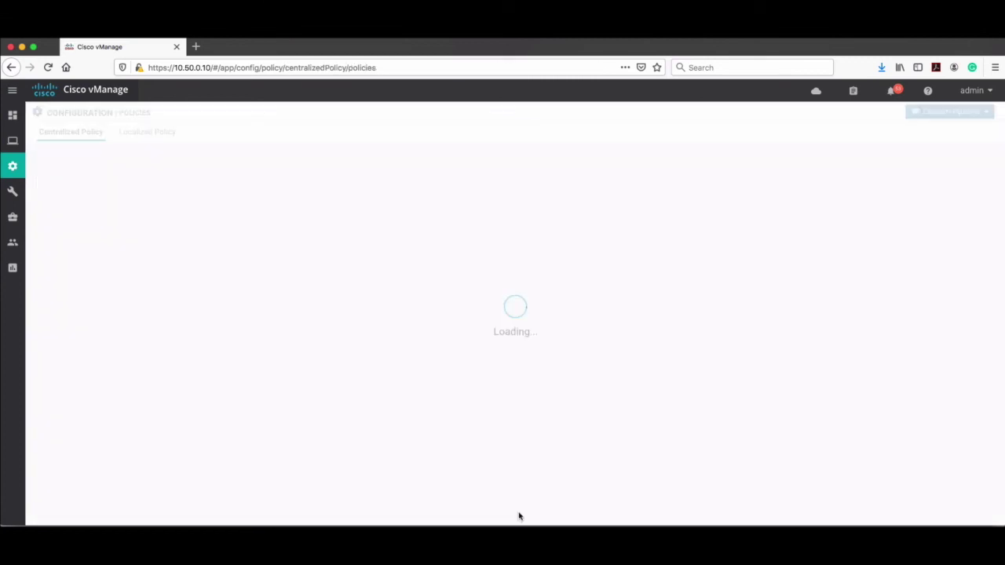
pyautogui.click(981, 224)
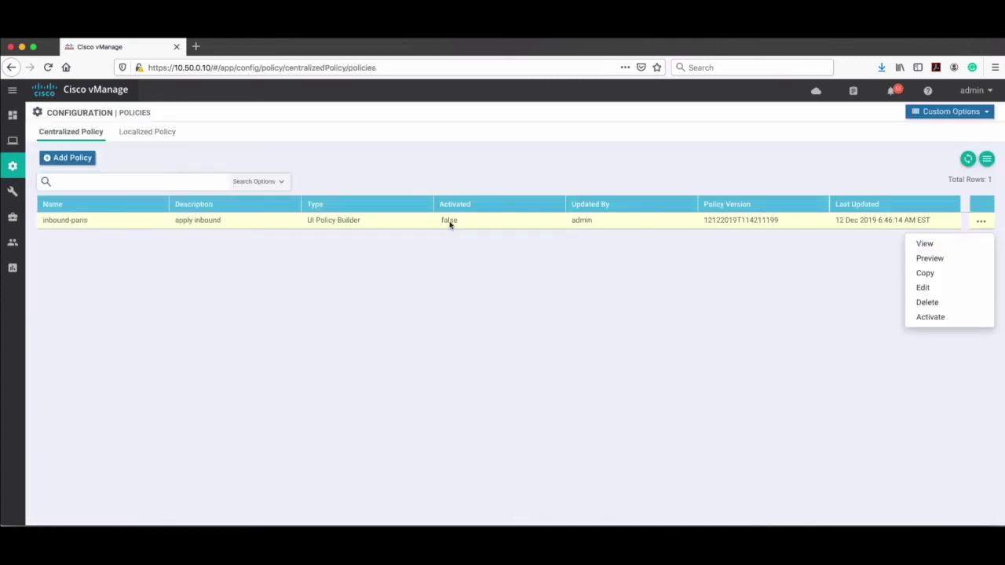
pyautogui.click(965, 317)
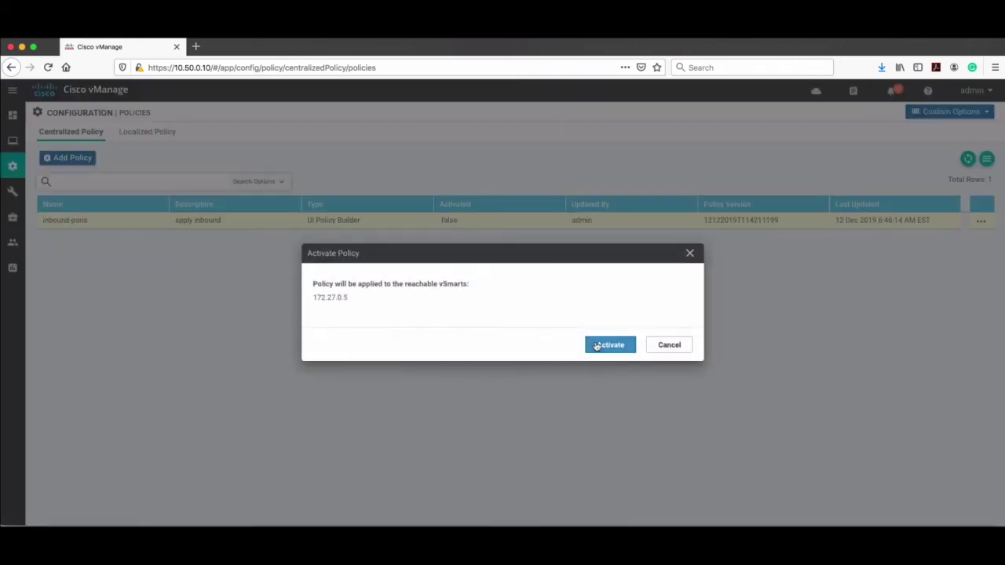
pyautogui.click(609, 343)
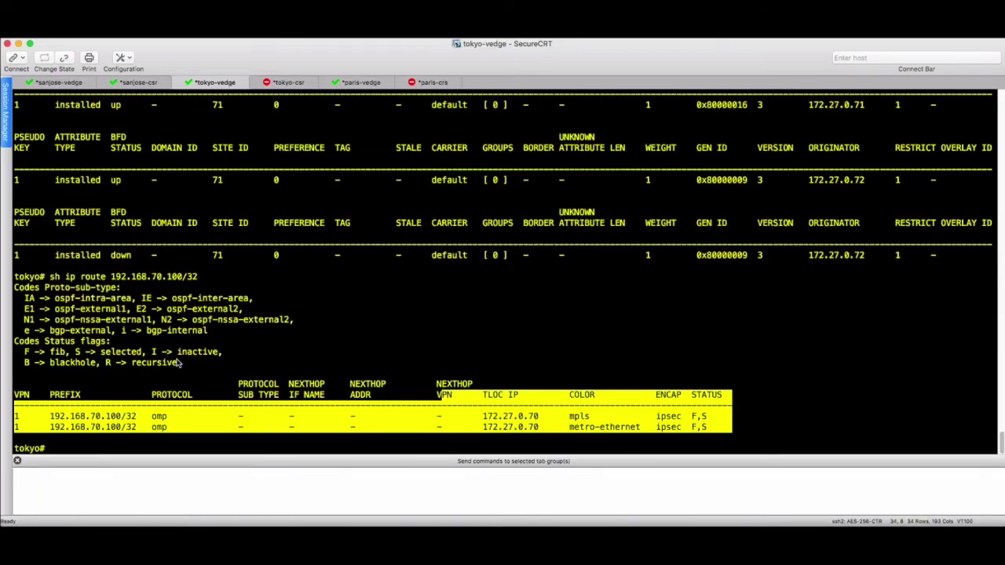
# Return to SecureCRT, enter blank prompts on the vEdges and rerun "sh ip route 192.168.70.100/32" on the San Jose vEdge
pyautogui.click(179, 364)
pyautogui.press('Return')
pyautogui.press('Return')
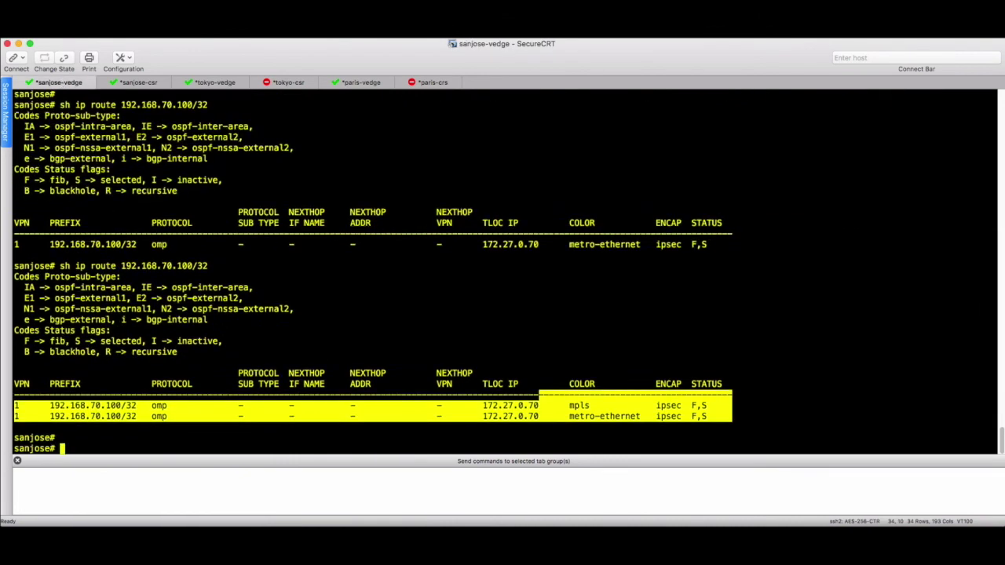
pyautogui.press('Return')
pyautogui.press('Up')
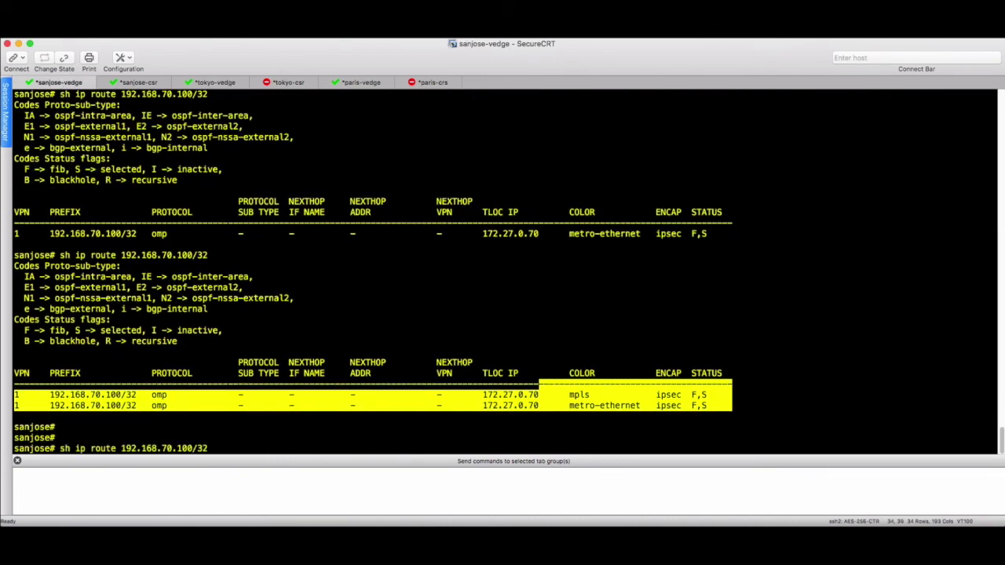
pyautogui.press('Return')
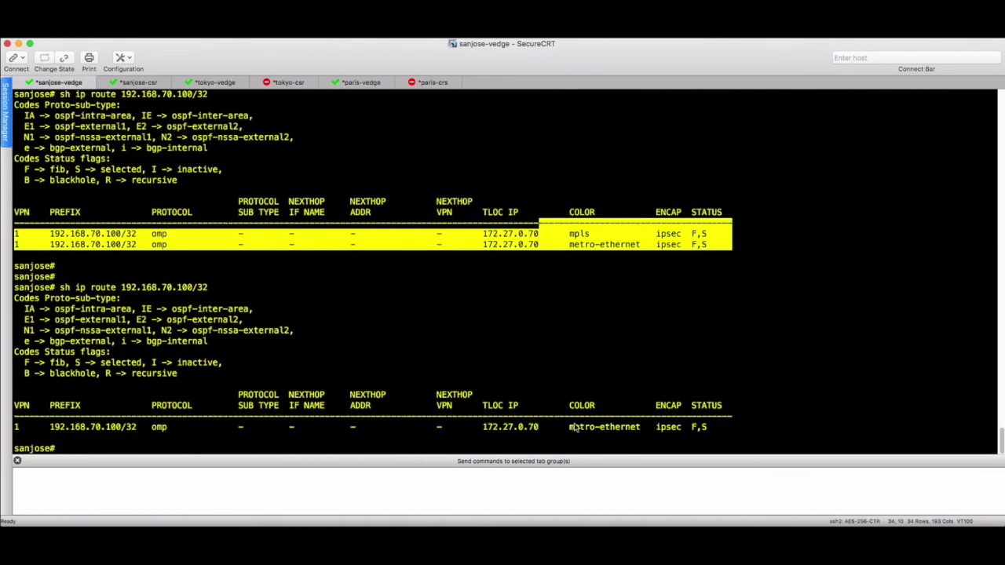
# Rerun "sh ip route 192.168.70.100/32" on the Tokyo vEdge and examine the TLOC colors under the outbound policy
pyautogui.click(214, 82)
pyautogui.press('Up')
pyautogui.press('Return')
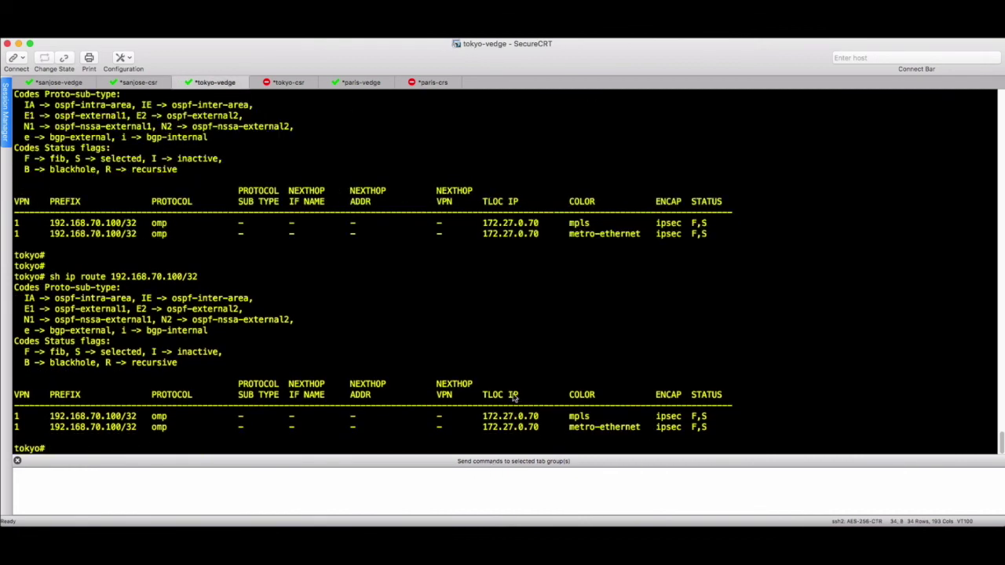
pyautogui.moveTo(514, 399); pyautogui.dragTo(632, 429)
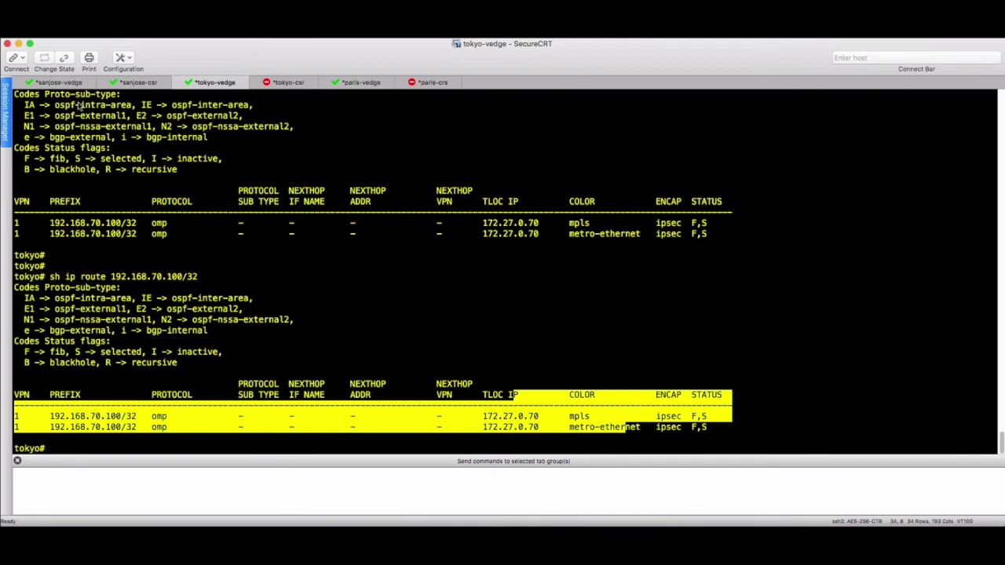
# Compare the TLOC entries for 192.168.70.100/32 on the San Jose vEdge with those on the Tokyo vEdge
pyautogui.click(63, 83)
pyautogui.moveTo(488, 427); pyautogui.dragTo(730, 428)
pyautogui.click(213, 82)
pyautogui.moveTo(479, 406); pyautogui.dragTo(681, 430)
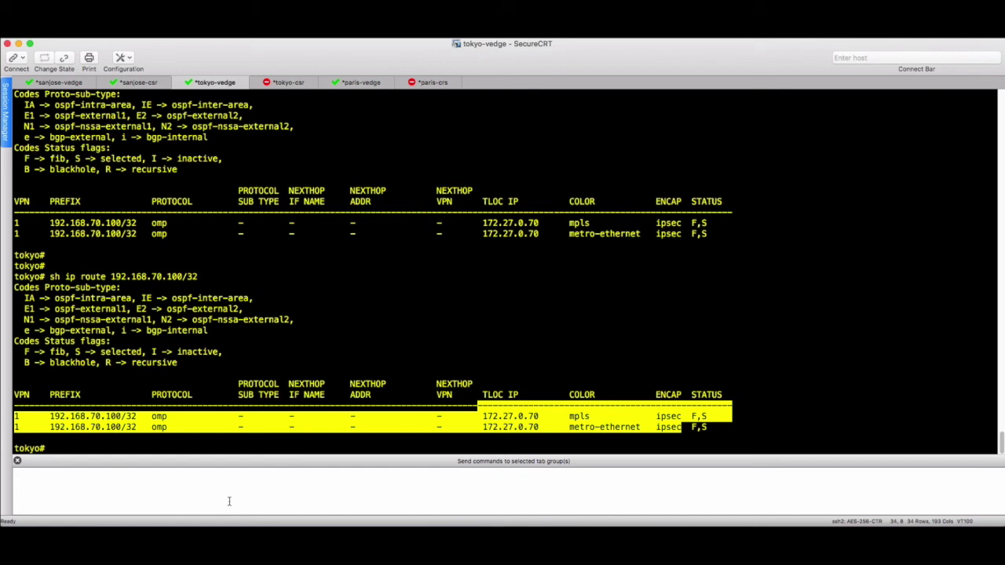
pyautogui.click(189, 446)
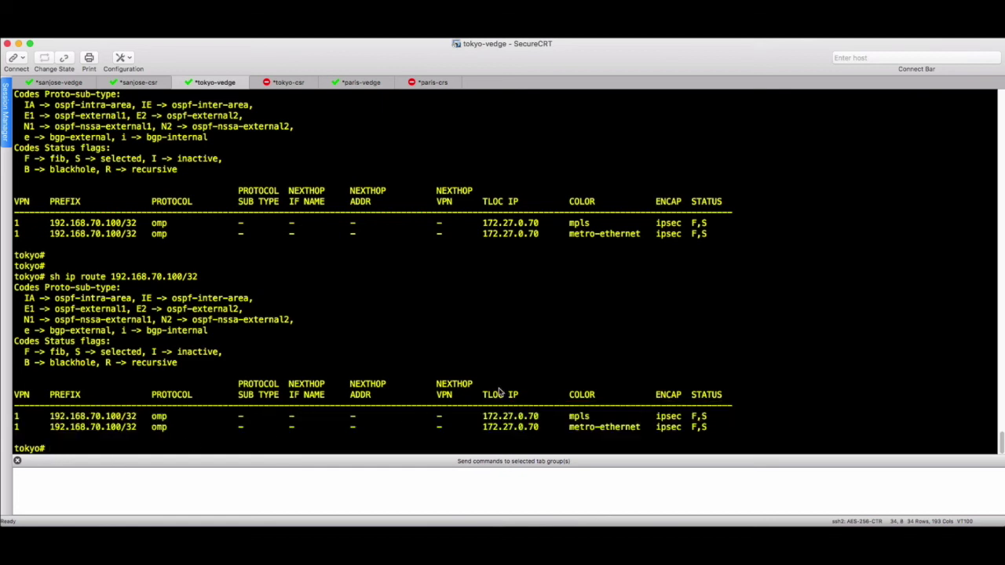